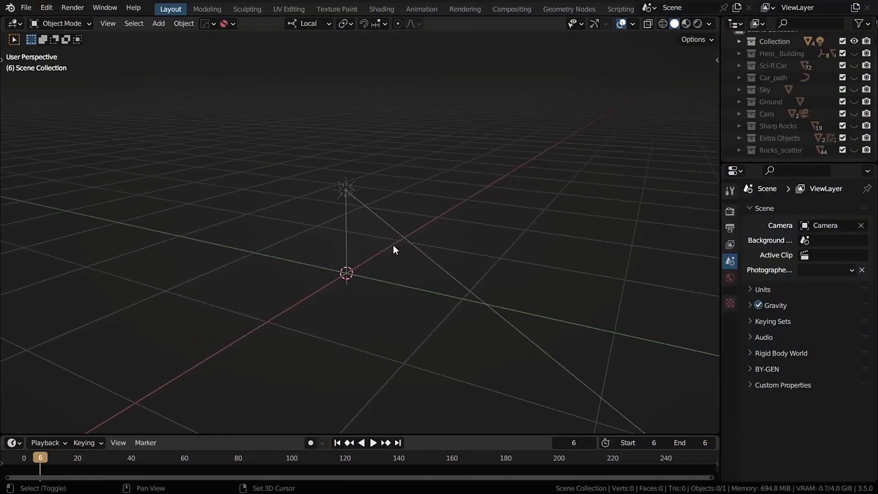
Step: Add a Landscape mesh using the 'large terrain' preset with 256 subdivisions and mesh size 20
{"action": "key", "text": "shift+a"}
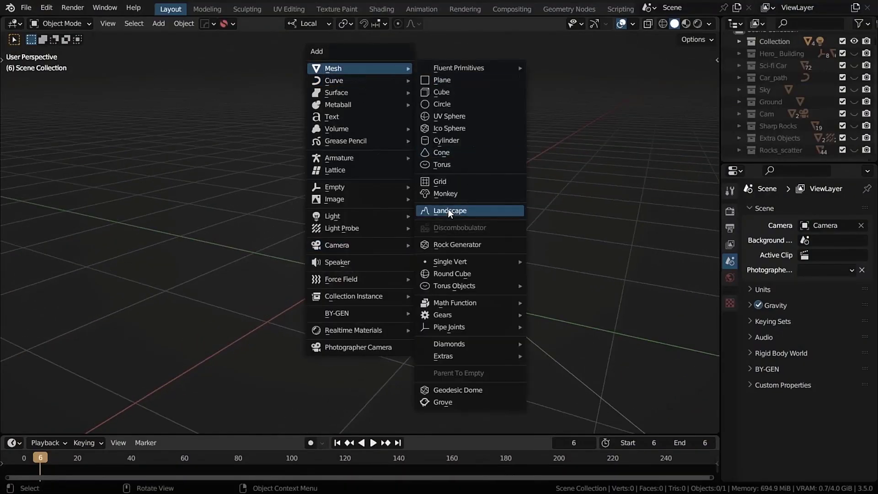
{"action": "left_click", "coordinate": [448, 209]}
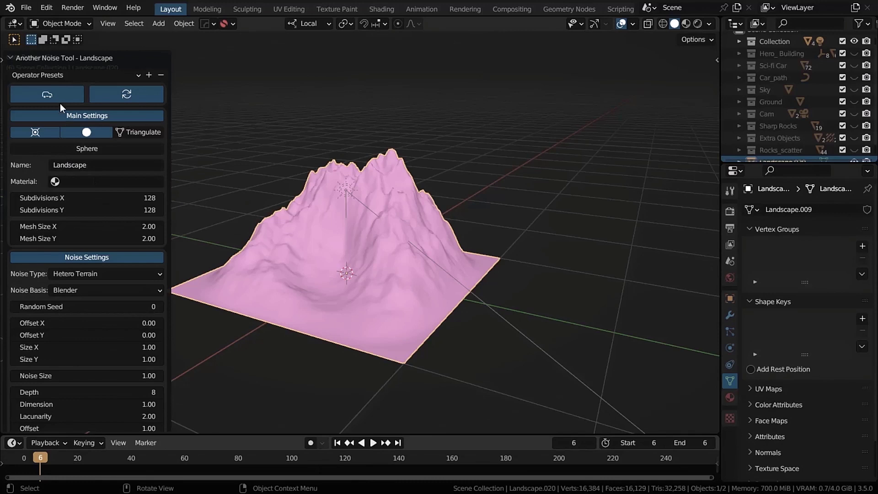
{"action": "left_click", "coordinate": [60, 74]}
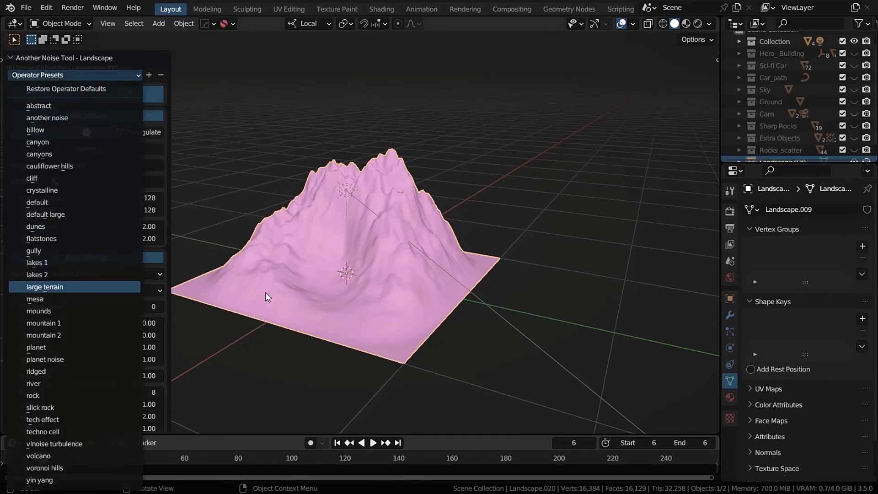
{"action": "key", "text": "Return"}
{"action": "middle_click_drag", "start_coordinate": [338, 273], "coordinate": [494, 248]}
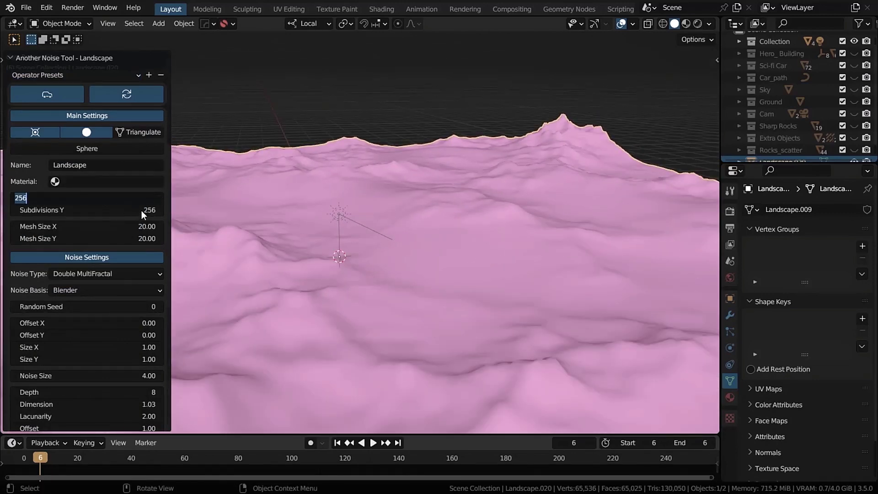
{"action": "key", "text": "Tab"}
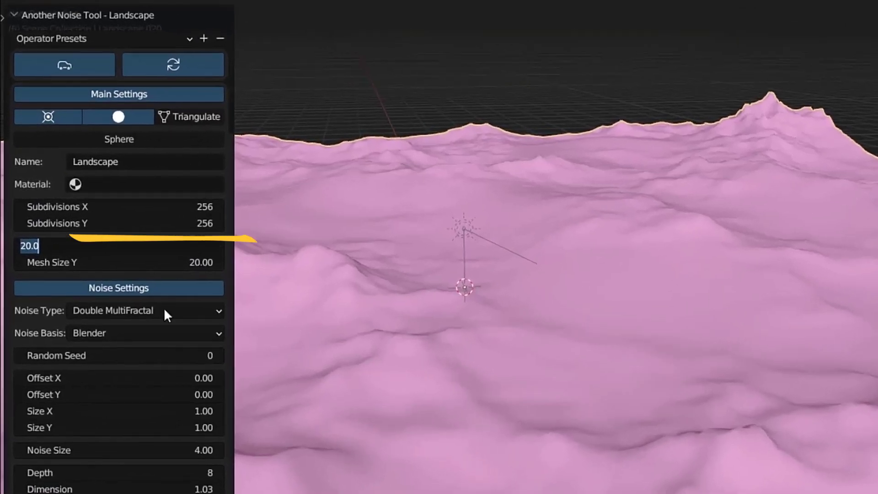
{"action": "key", "text": "Return"}
{"action": "scroll", "coordinate": [149, 288], "scroll_direction": "down", "scroll_amount": 5}
{"action": "scroll", "coordinate": [150, 288], "scroll_direction": "down", "scroll_amount": 3}
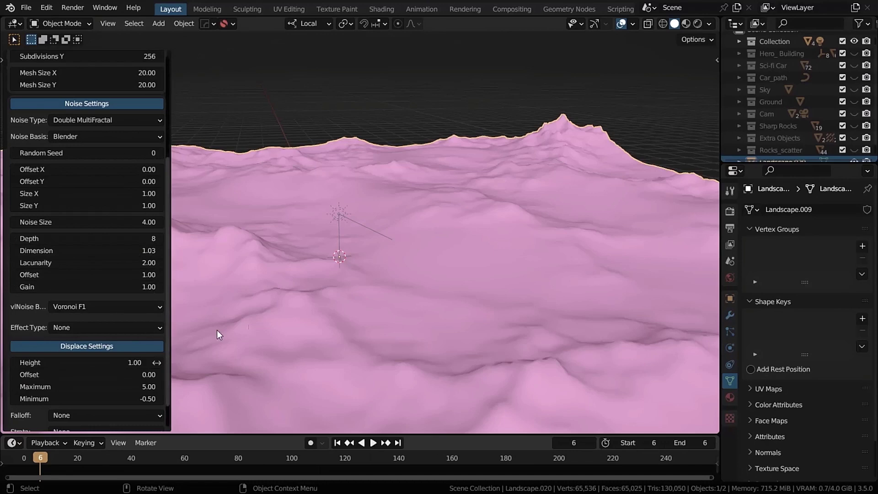
{"action": "middle_click_drag", "start_coordinate": [218, 330], "coordinate": [323, 143]}
{"action": "left_click", "coordinate": [323, 143]}
{"action": "key", "text": "shift+a"}
{"action": "mouse_move", "coordinate": [292, 167]}
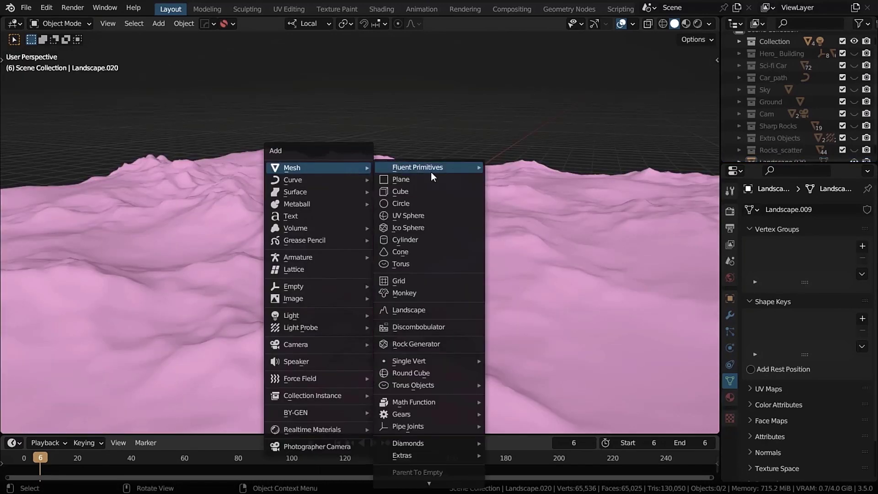
Step: Add a second Landscape with the 'default' preset and set its displacement height to 0.90
{"action": "left_click", "coordinate": [419, 310]}
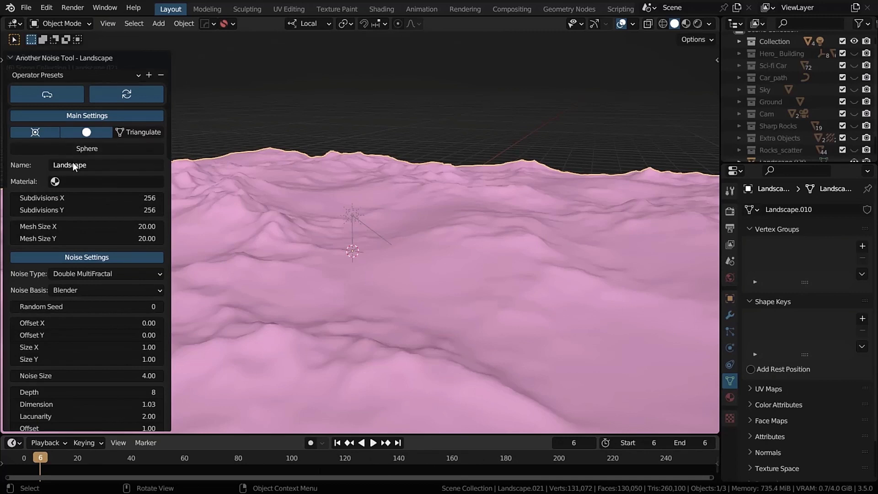
{"action": "left_click", "coordinate": [61, 75]}
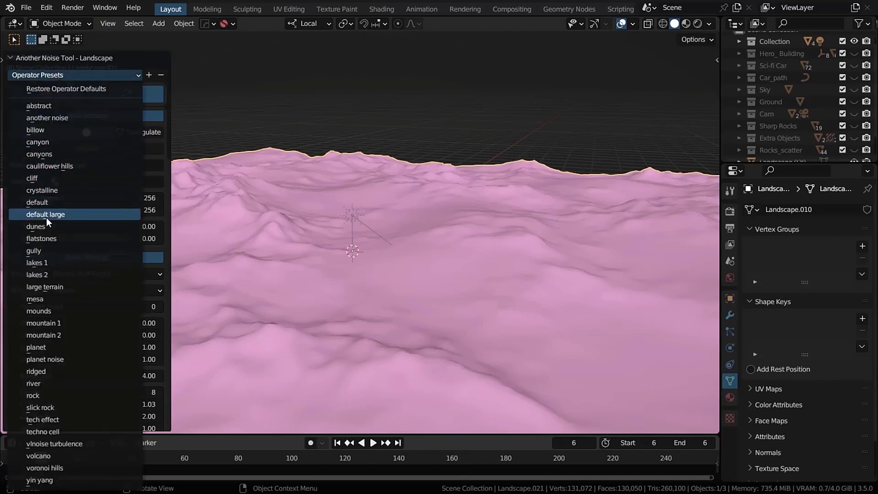
{"action": "left_click", "coordinate": [51, 203]}
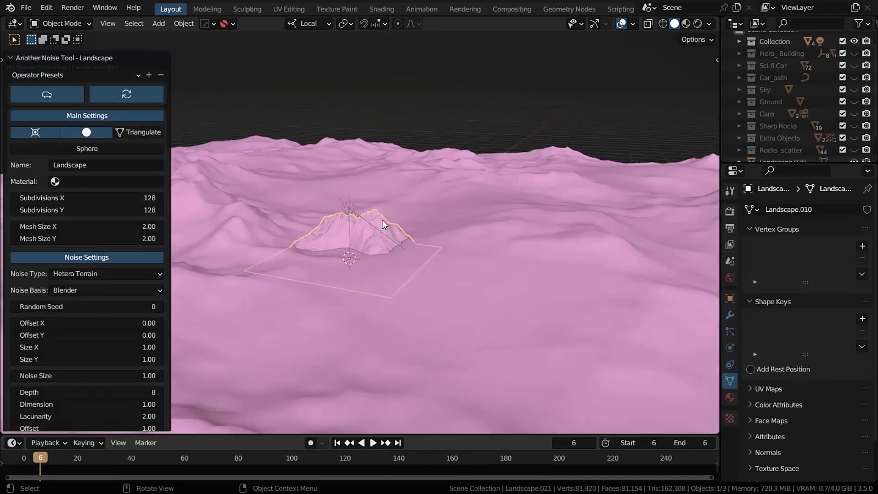
{"action": "scroll", "coordinate": [44, 237], "scroll_direction": "down", "scroll_amount": 5}
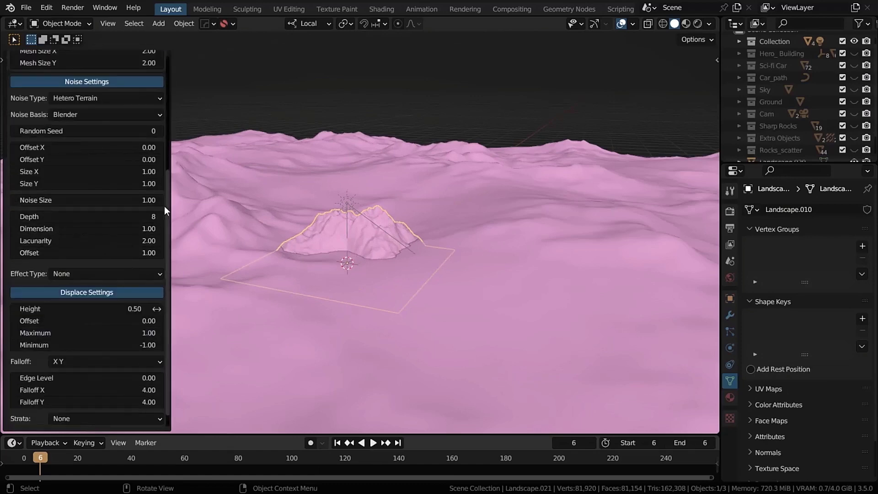
{"action": "scroll", "coordinate": [87, 247], "scroll_direction": "up", "scroll_amount": 4}
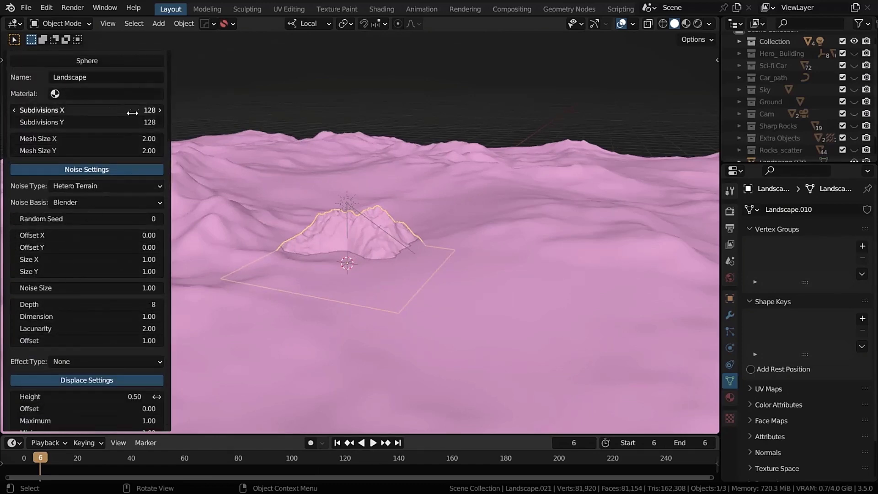
{"action": "scroll", "coordinate": [113, 164], "scroll_direction": "down", "scroll_amount": 5}
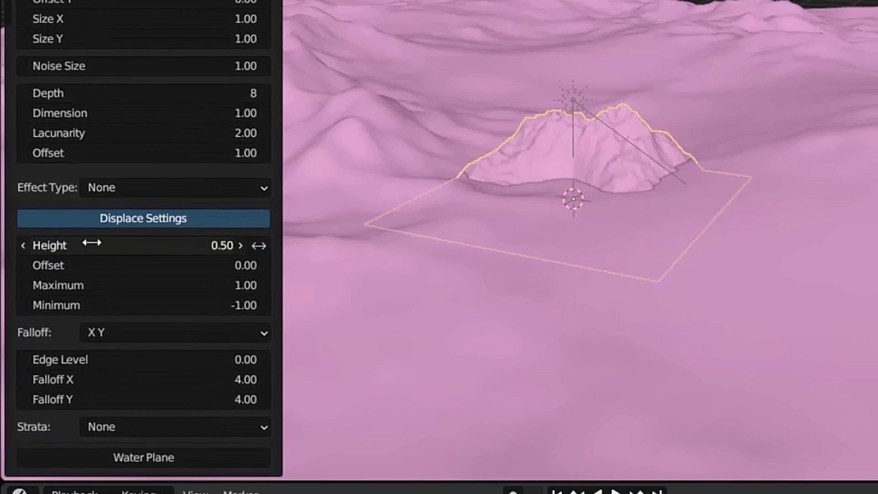
{"action": "left_click", "coordinate": [101, 291]}
{"action": "key", "text": "BackSpace"}
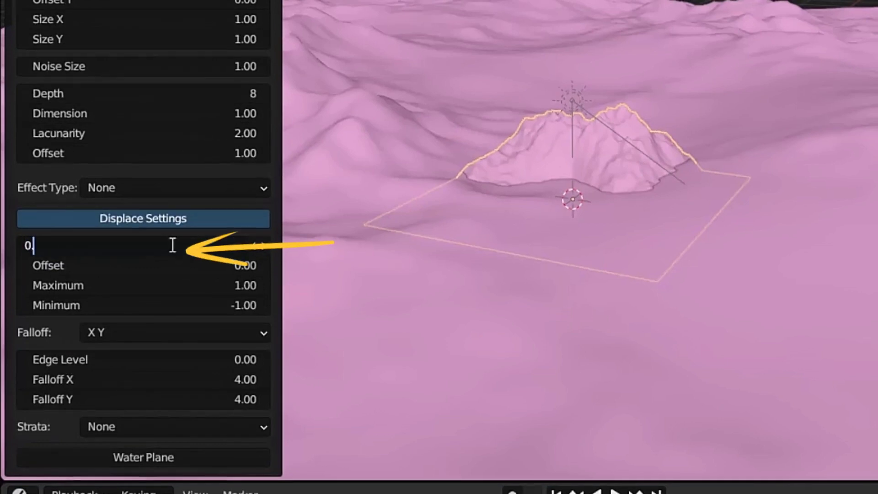
{"action": "type", "text": "9"}
{"action": "key", "text": "Return"}
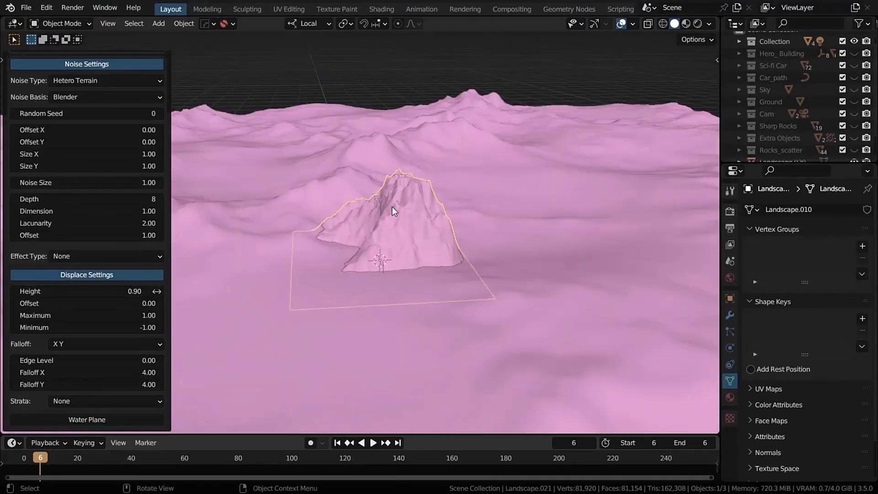
{"action": "scroll", "coordinate": [391, 207], "scroll_direction": "up", "scroll_amount": 2}
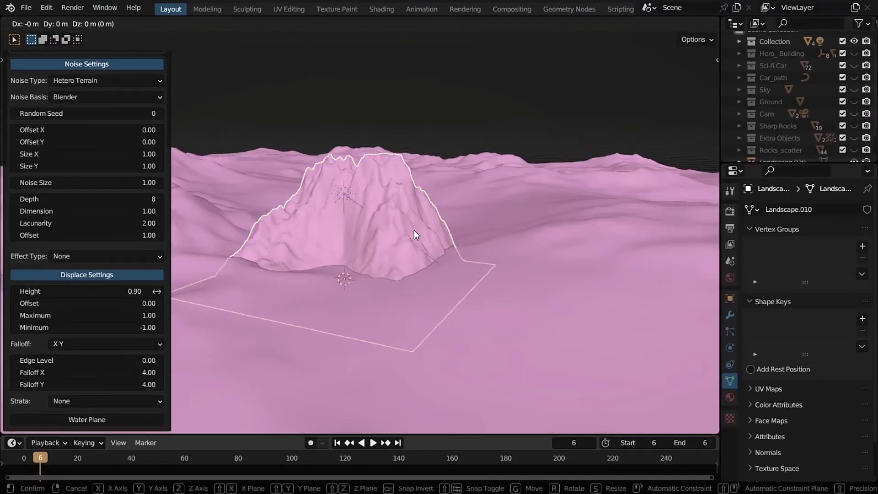
Step: Raise the mountain along Z and add a Simple Deform twist of -170° on Z
{"action": "key", "text": "g"}
{"action": "key", "text": "z"}
{"action": "left_click", "coordinate": [412, 210]}
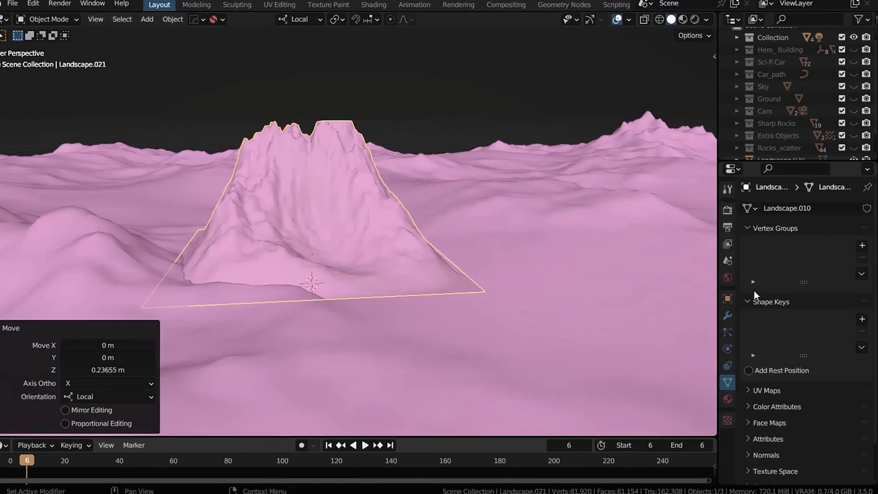
{"action": "left_click", "coordinate": [727, 315]}
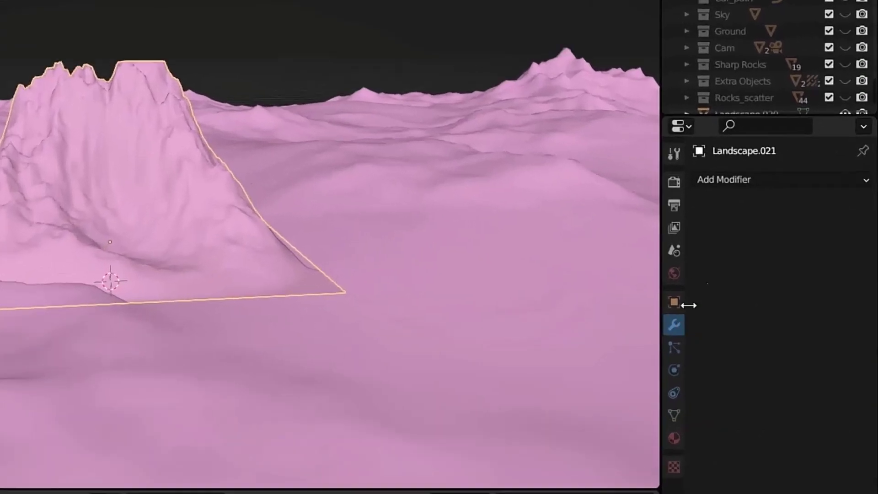
{"action": "left_click", "coordinate": [774, 208]}
{"action": "left_click", "coordinate": [665, 392]}
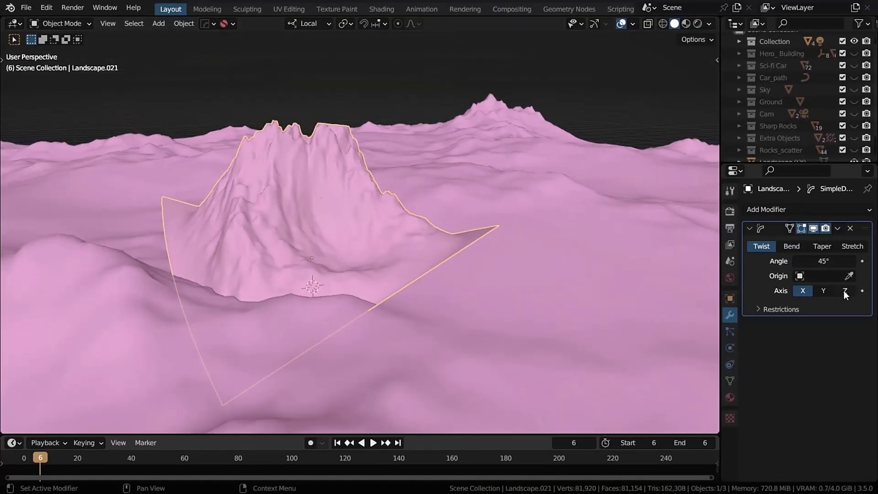
{"action": "left_click", "coordinate": [845, 290]}
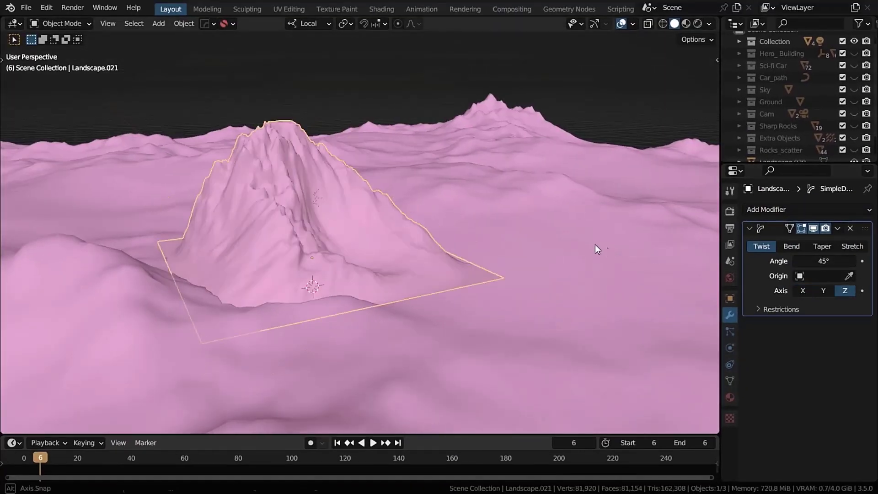
{"action": "middle_click_drag", "start_coordinate": [597, 247], "coordinate": [535, 245]}
{"action": "left_click_drag", "start_coordinate": [823, 262], "coordinate": [769, 261]}
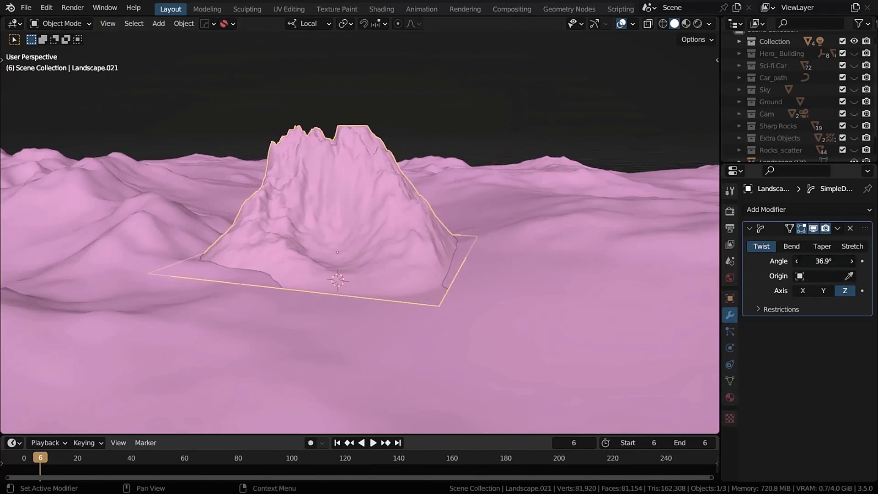
{"action": "left_click_drag", "start_coordinate": [824, 261], "coordinate": [843, 261]}
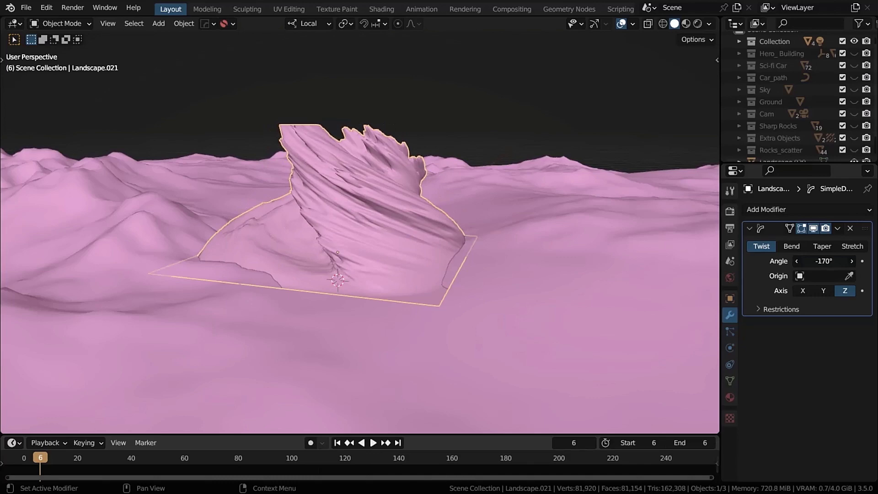
{"action": "middle_click_drag", "start_coordinate": [442, 196], "coordinate": [385, 203]}
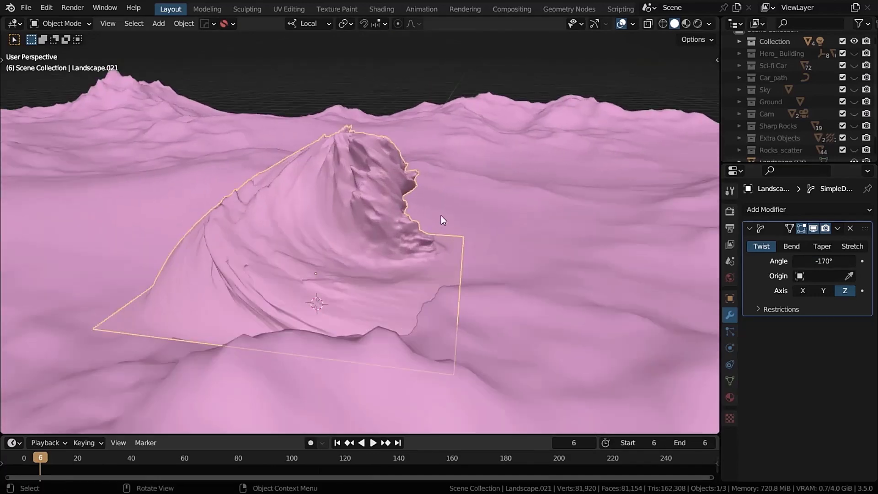
{"action": "mouse_move", "coordinate": [441, 220]}
{"action": "middle_mouse_down"}
{"action": "mouse_move", "coordinate": [371, 192]}
{"action": "mouse_move", "coordinate": [387, 197]}
{"action": "middle_mouse_up"}
Step: Scale the twisted mountain taller along Z, to about 1.102
{"action": "key", "text": "s"}
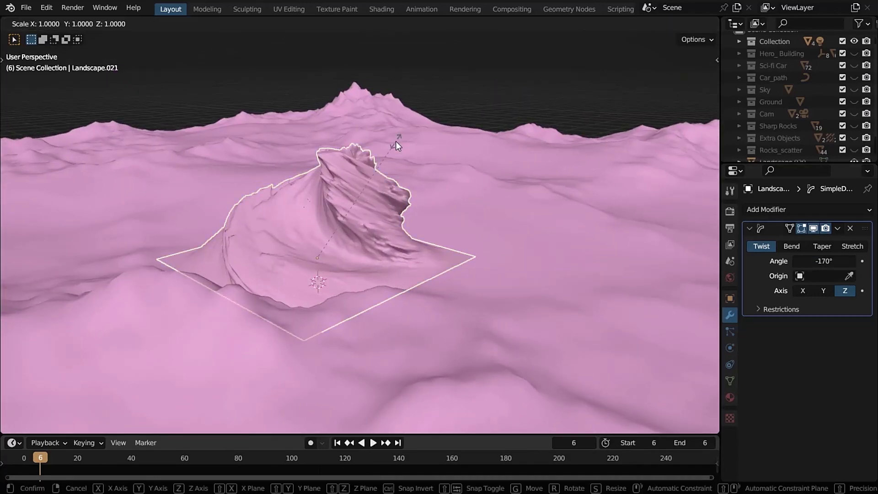
{"action": "key", "text": "z"}
{"action": "key", "text": "z"}
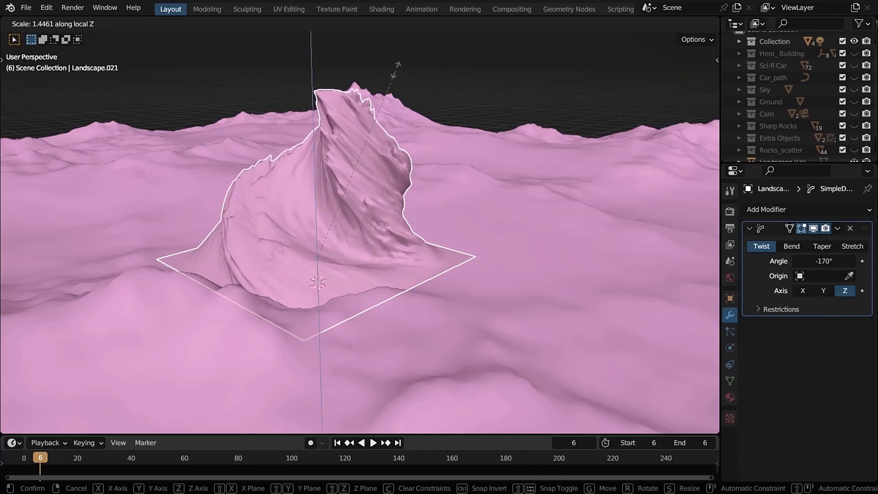
{"action": "left_click", "coordinate": [395, 93]}
{"action": "mouse_move", "coordinate": [378, 133]}
{"action": "middle_mouse_down"}
{"action": "mouse_move", "coordinate": [449, 199]}
{"action": "mouse_move", "coordinate": [279, 124]}
{"action": "mouse_move", "coordinate": [337, 148]}
{"action": "middle_mouse_up"}
{"action": "key", "text": "s"}
{"action": "key", "text": "z"}
{"action": "key", "text": "z"}
{"action": "left_click", "coordinate": [365, 178]}
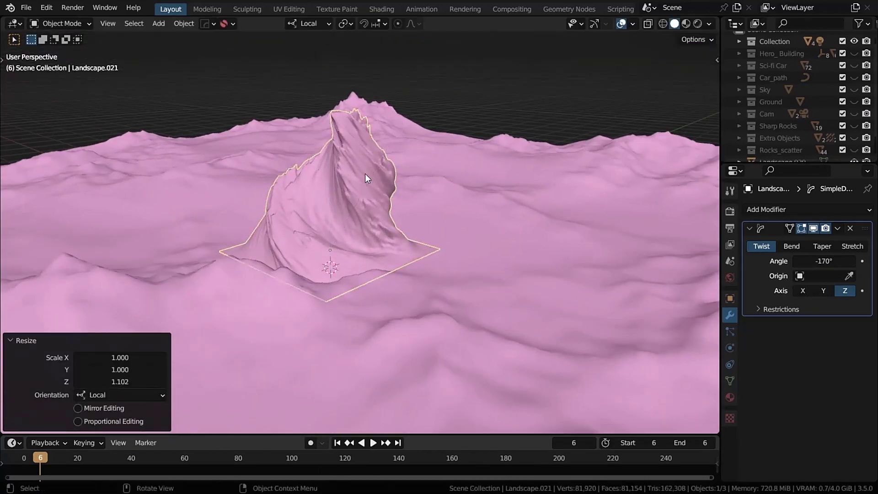
Step: Add a second Simple Deform modifier that tapers the peak along Z
{"action": "left_click", "coordinate": [775, 210]}
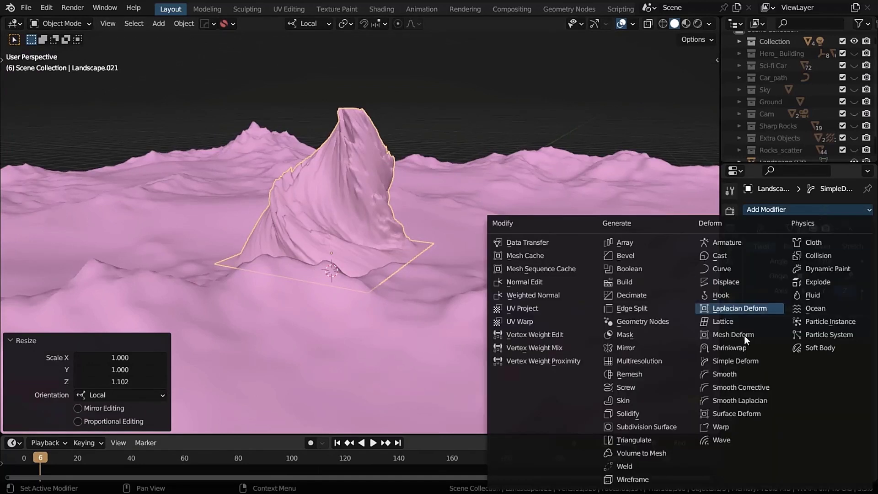
{"action": "left_click", "coordinate": [740, 368]}
{"action": "left_click", "coordinate": [824, 345]}
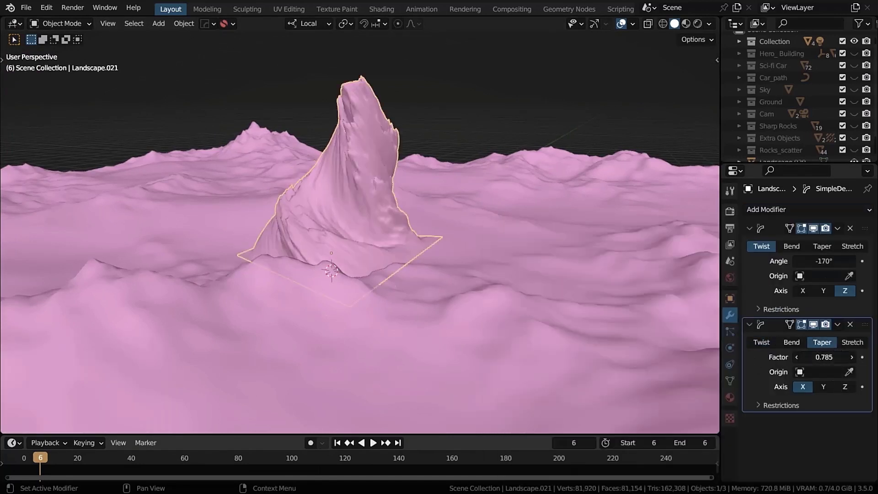
{"action": "mouse_move", "coordinate": [823, 357]}
{"action": "left_mouse_down"}
{"action": "mouse_move", "coordinate": [851, 357]}
{"action": "mouse_move", "coordinate": [802, 356]}
{"action": "left_mouse_up"}
{"action": "left_click", "coordinate": [845, 386]}
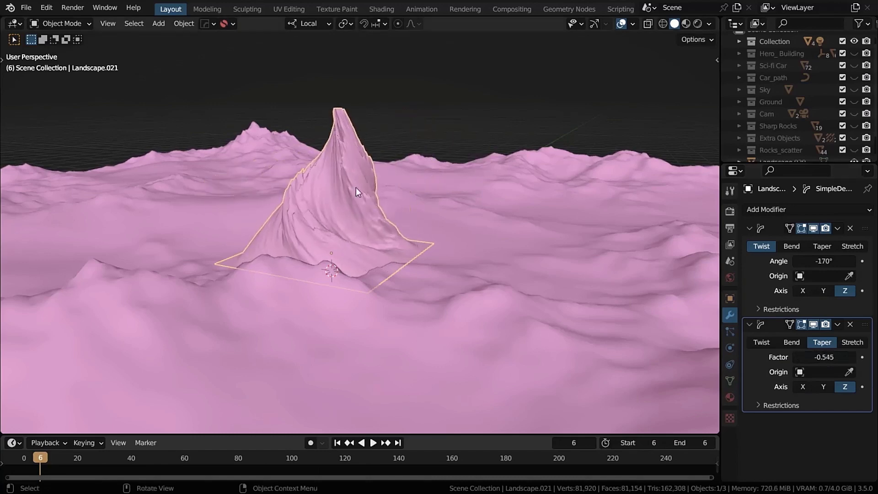
{"action": "mouse_move", "coordinate": [356, 187]}
{"action": "middle_mouse_down"}
{"action": "mouse_move", "coordinate": [509, 211]}
{"action": "mouse_move", "coordinate": [446, 192]}
{"action": "mouse_move", "coordinate": [413, 211]}
{"action": "middle_mouse_up"}
{"action": "scroll", "coordinate": [406, 241], "scroll_direction": "up", "scroll_amount": 5}
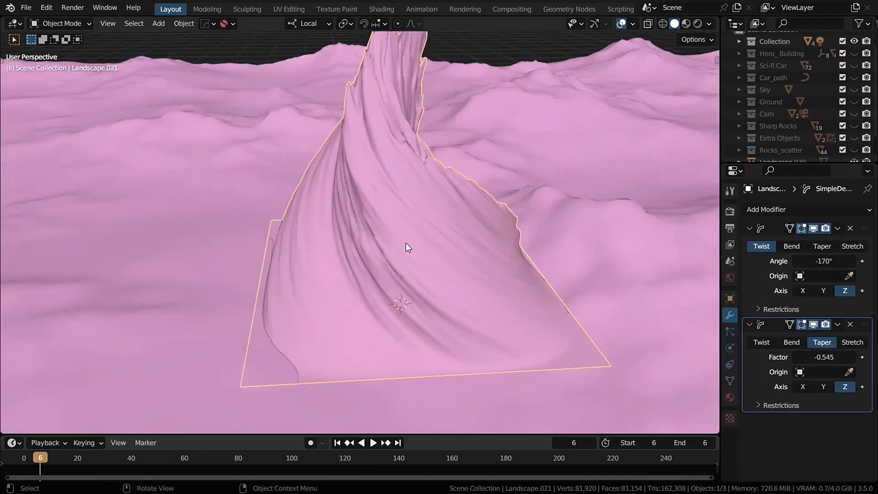
{"action": "scroll", "coordinate": [405, 247], "scroll_direction": "down", "scroll_amount": 5}
Step: Tune the taper to 0.125, hide it to compare, then delete it
{"action": "left_click_drag", "start_coordinate": [823, 357], "coordinate": [844, 356]}
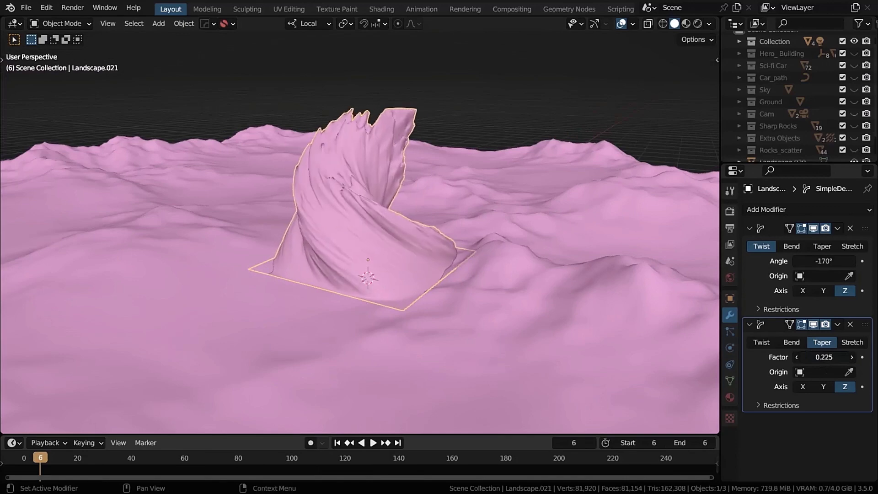
{"action": "mouse_move", "coordinate": [519, 225]}
{"action": "middle_mouse_down"}
{"action": "mouse_move", "coordinate": [342, 209]}
{"action": "mouse_move", "coordinate": [487, 205]}
{"action": "mouse_move", "coordinate": [537, 243]}
{"action": "middle_mouse_up"}
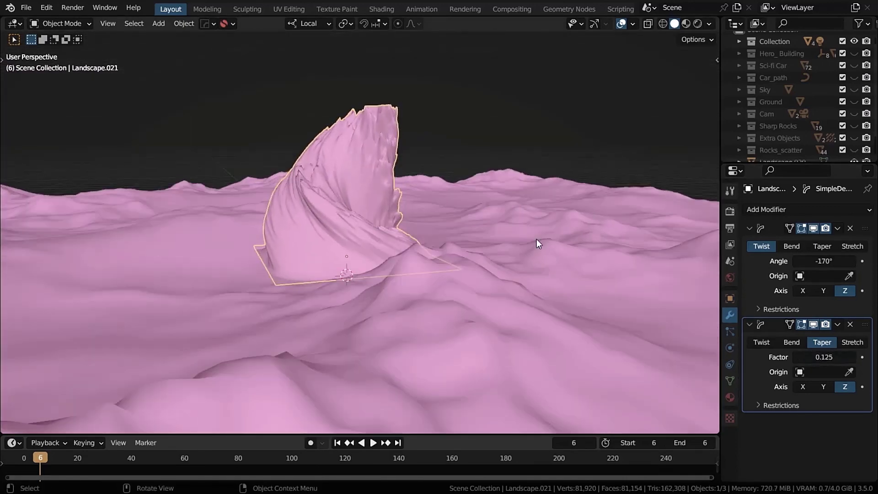
{"action": "left_click", "coordinate": [813, 324]}
{"action": "left_click", "coordinate": [812, 324]}
{"action": "scroll", "coordinate": [487, 251], "scroll_direction": "down", "scroll_amount": 2}
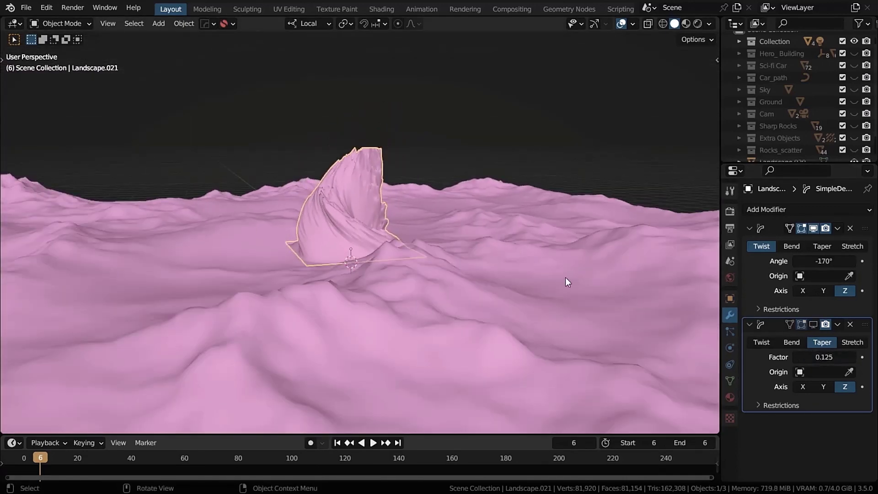
{"action": "scroll", "coordinate": [375, 244], "scroll_direction": "down", "scroll_amount": 3}
{"action": "key", "text": "ctrl+x"}
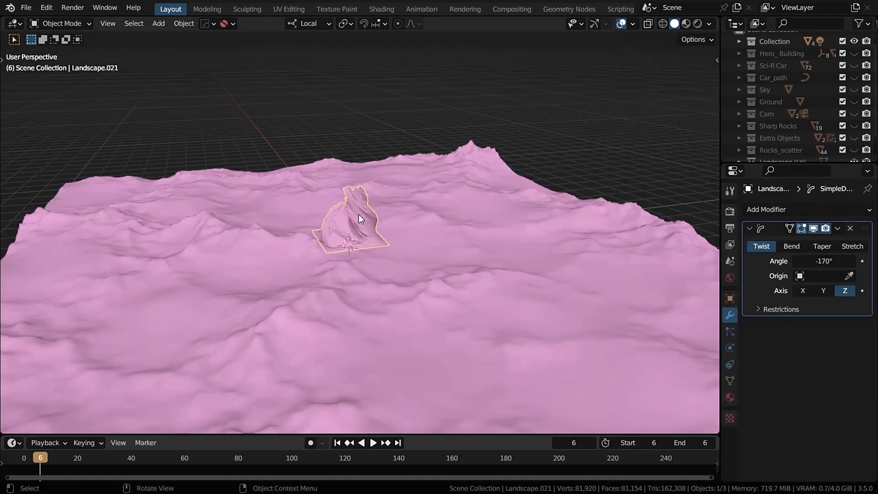
{"action": "scroll", "coordinate": [359, 214], "scroll_direction": "up", "scroll_amount": 2}
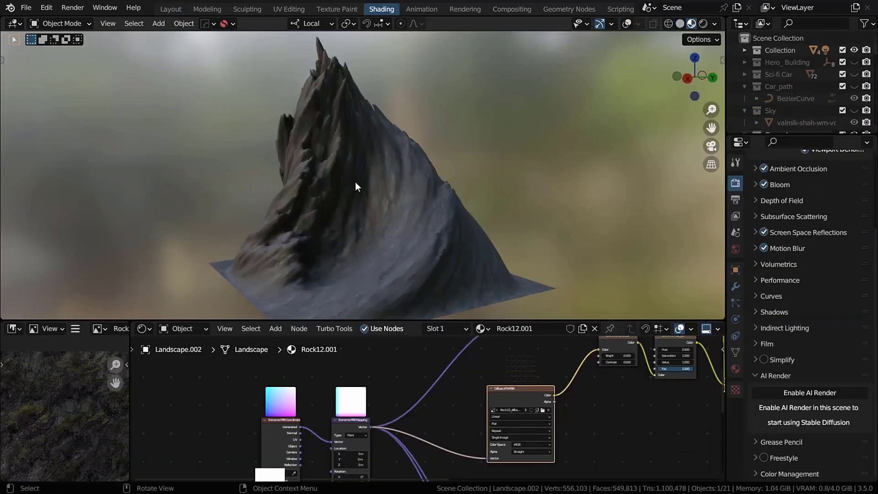
Step: Inspect the rock peak and preview the Rock12.001 dark diffuse texture image
{"action": "middle_click_drag", "start_coordinate": [355, 181], "coordinate": [346, 192]}
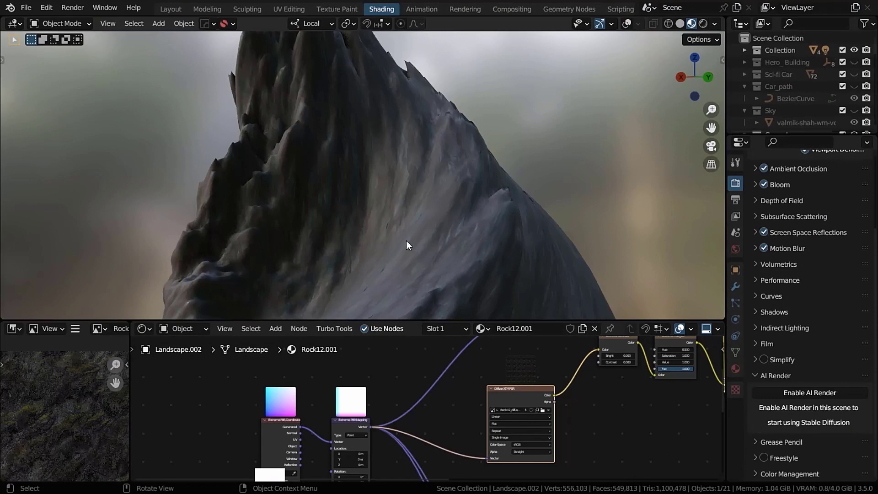
{"action": "scroll", "coordinate": [406, 245], "scroll_direction": "down", "scroll_amount": 3}
{"action": "middle_click_drag", "start_coordinate": [422, 197], "coordinate": [421, 217]}
{"action": "scroll", "coordinate": [422, 217], "scroll_direction": "up", "scroll_amount": 3}
{"action": "scroll", "coordinate": [522, 392], "scroll_direction": "down", "scroll_amount": 1, "text": "shift"}
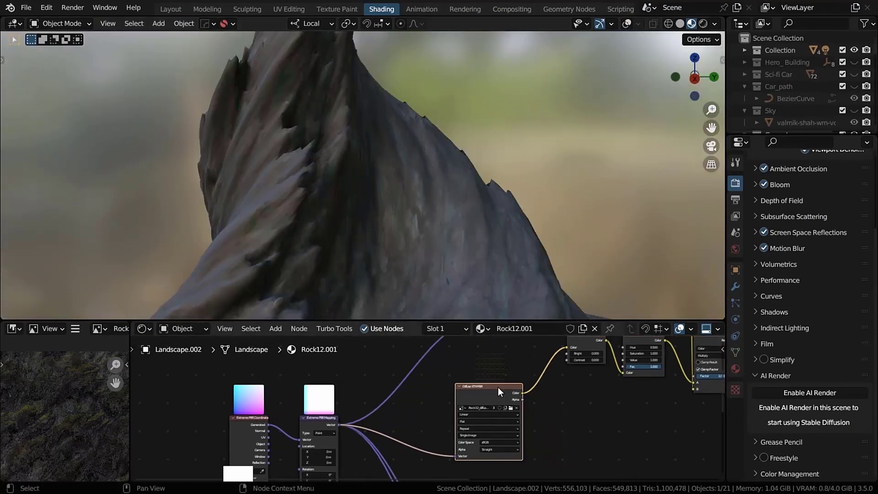
{"action": "scroll", "coordinate": [498, 387], "scroll_direction": "down", "scroll_amount": 2, "text": "shift"}
{"action": "scroll", "coordinate": [521, 399], "scroll_direction": "down", "scroll_amount": 3, "text": "shift"}
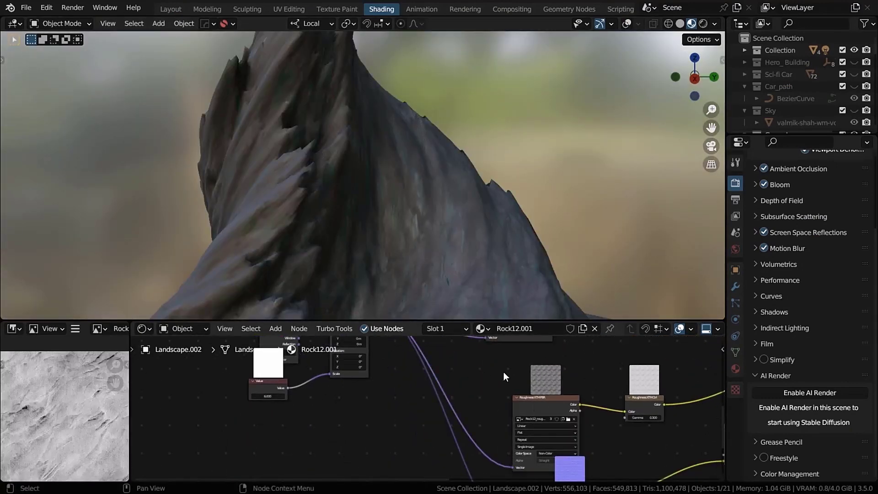
{"action": "scroll", "coordinate": [480, 371], "scroll_direction": "down", "scroll_amount": 2, "text": "ctrl"}
{"action": "left_click", "coordinate": [444, 374]}
{"action": "scroll", "coordinate": [551, 402], "scroll_direction": "up", "scroll_amount": 3, "text": "shift"}
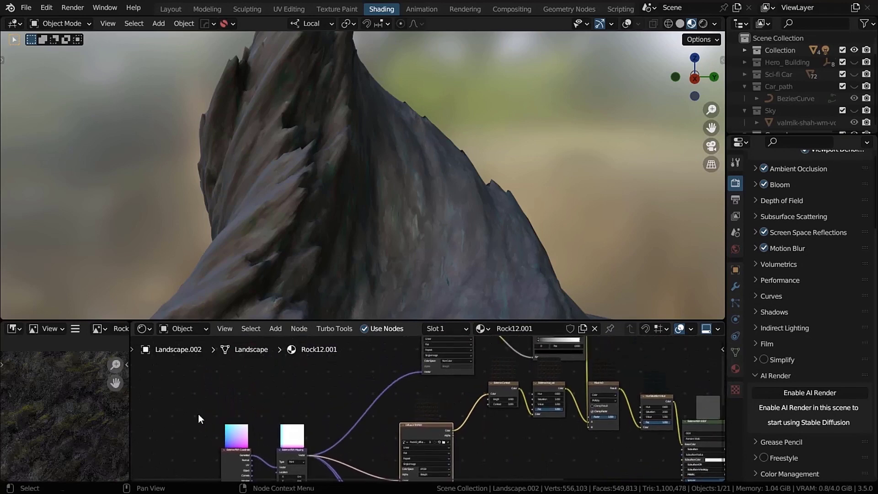
{"action": "mouse_move", "coordinate": [450, 202]}
{"action": "middle_mouse_down"}
{"action": "mouse_move", "coordinate": [559, 206]}
{"action": "mouse_move", "coordinate": [374, 196]}
{"action": "mouse_move", "coordinate": [409, 190]}
{"action": "mouse_move", "coordinate": [426, 240]}
{"action": "middle_mouse_up"}
{"action": "middle_click_drag", "start_coordinate": [41, 421], "coordinate": [53, 419]}
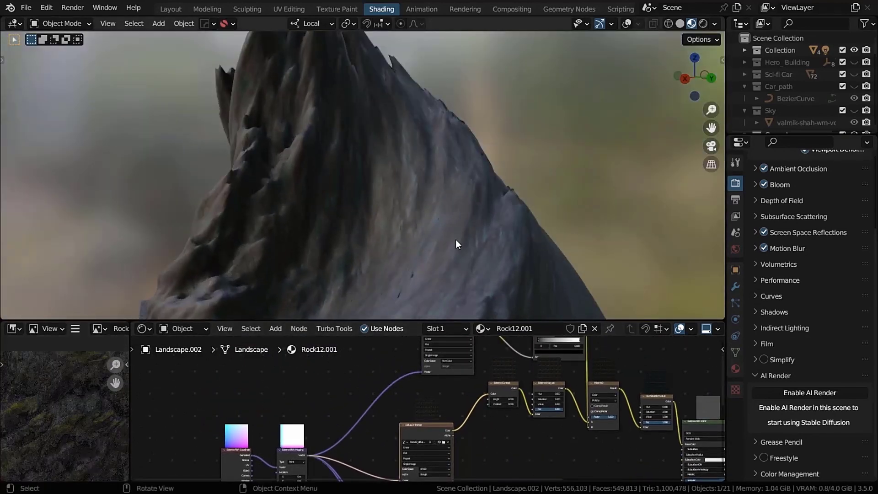
{"action": "scroll", "coordinate": [552, 403], "scroll_direction": "up", "scroll_amount": 3}
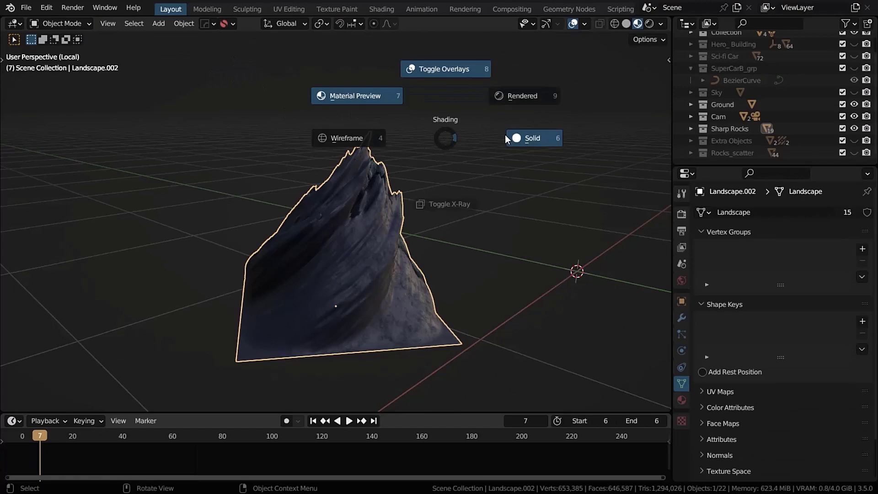
Step: Switch to solid shading, leave Local View, and orbit low across the rocky landscape
{"action": "left_click", "coordinate": [507, 134]}
{"action": "key", "text": "KP_Divide"}
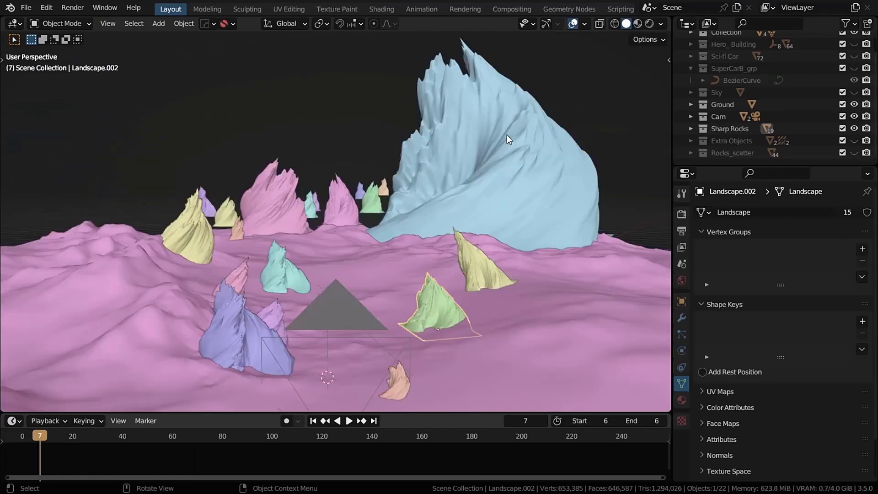
{"action": "mouse_move", "coordinate": [469, 198]}
{"action": "middle_mouse_down"}
{"action": "mouse_move", "coordinate": [428, 204]}
{"action": "mouse_move", "coordinate": [345, 251]}
{"action": "mouse_move", "coordinate": [328, 239]}
{"action": "mouse_move", "coordinate": [402, 265]}
{"action": "mouse_move", "coordinate": [340, 258]}
{"action": "middle_mouse_up"}
{"action": "middle_click_drag", "start_coordinate": [275, 266], "coordinate": [291, 264]}
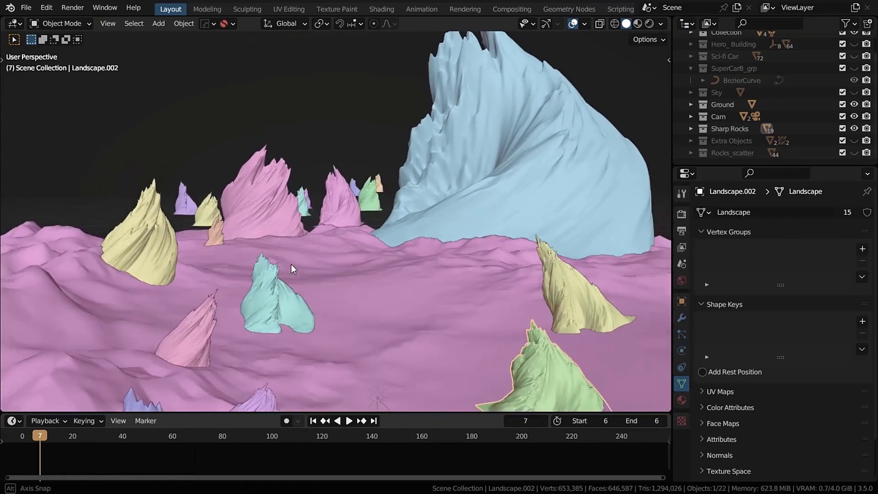
{"action": "key", "text": "shift+a"}
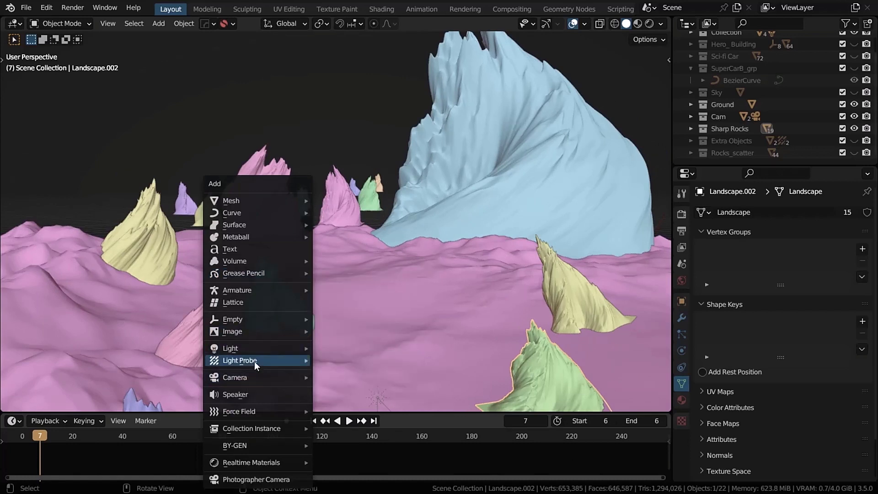
{"action": "mouse_move", "coordinate": [235, 377]}
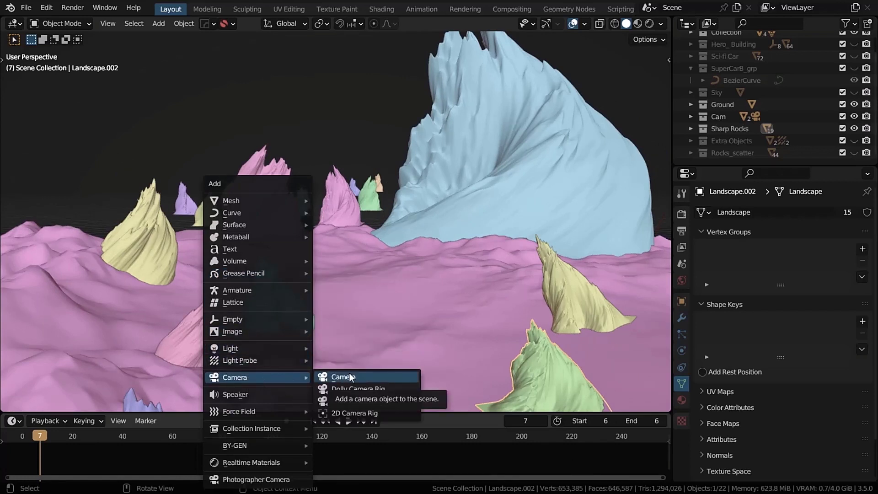
Step: View the scene through Camera.001 and select it to show its lens settings
{"action": "key", "text": "KP_0"}
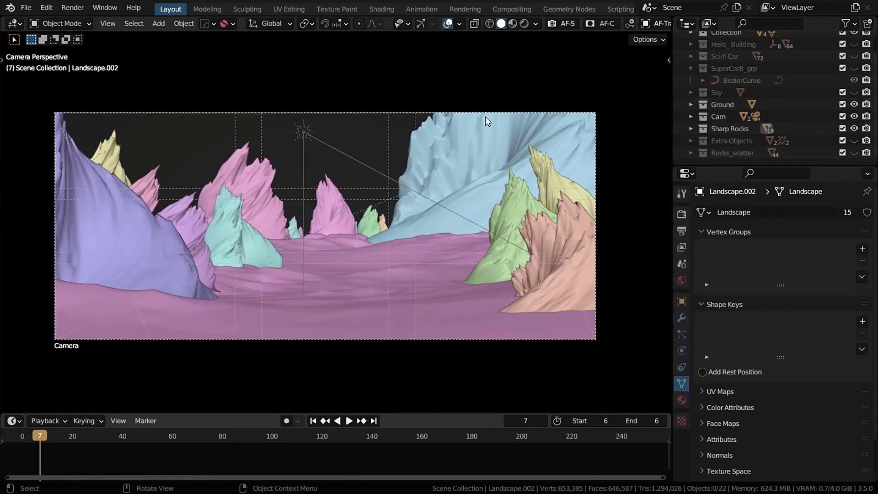
{"action": "scroll", "coordinate": [744, 66], "scroll_direction": "up", "scroll_amount": 2}
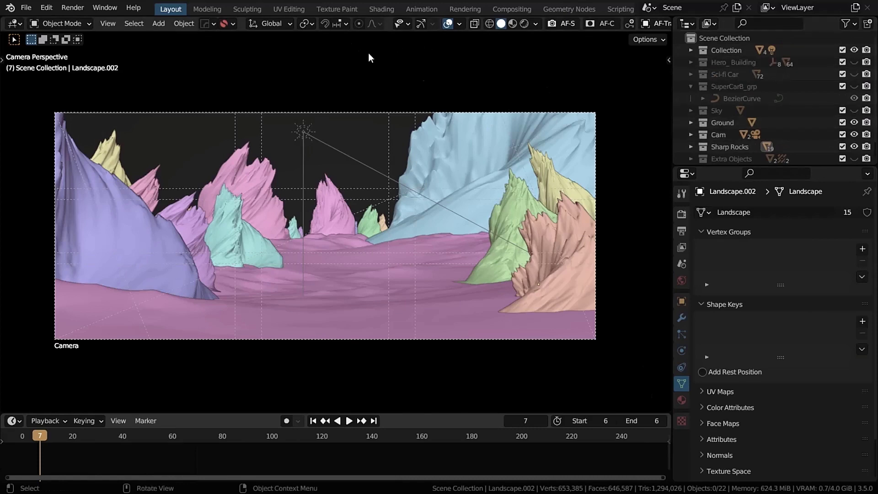
{"action": "left_click", "coordinate": [476, 117]}
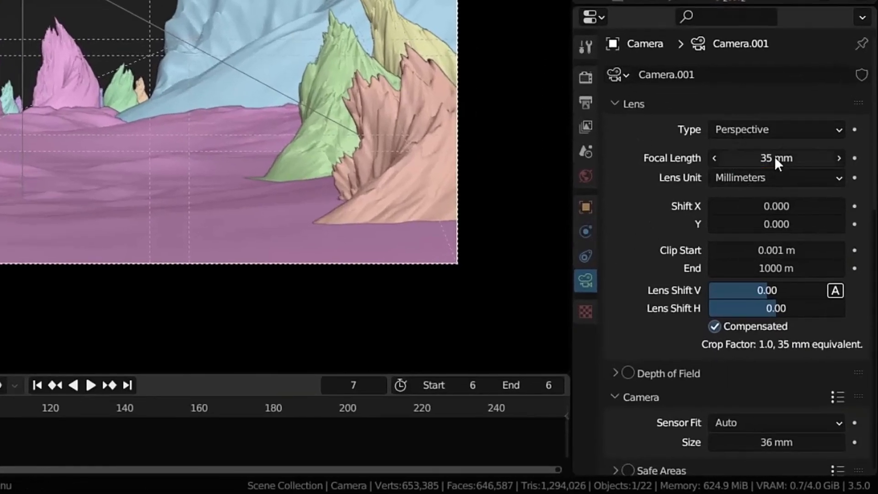
{"action": "scroll", "coordinate": [660, 206], "scroll_direction": "down", "scroll_amount": 5}
{"action": "scroll", "coordinate": [658, 200], "scroll_direction": "down", "scroll_amount": 4}
{"action": "scroll", "coordinate": [664, 145], "scroll_direction": "up", "scroll_amount": 2}
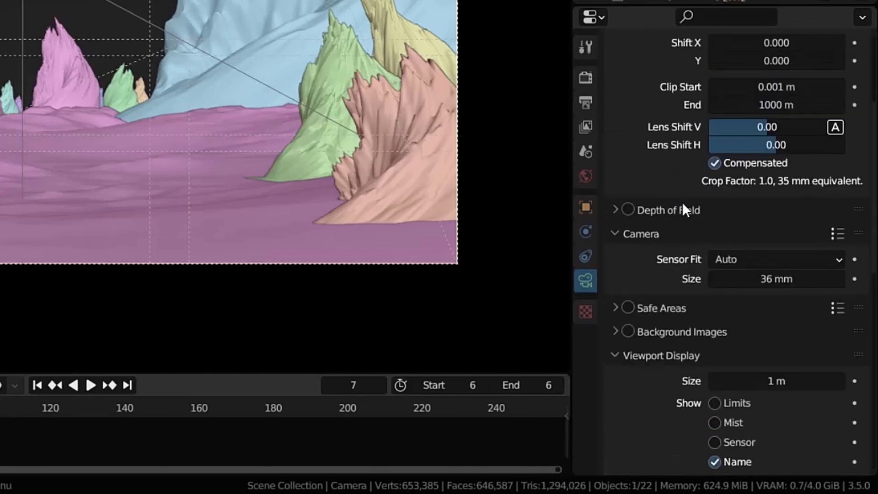
{"action": "scroll", "coordinate": [709, 210], "scroll_direction": "down", "scroll_amount": 2}
{"action": "scroll", "coordinate": [655, 357], "scroll_direction": "down", "scroll_amount": 3}
{"action": "scroll", "coordinate": [714, 337], "scroll_direction": "down", "scroll_amount": 1}
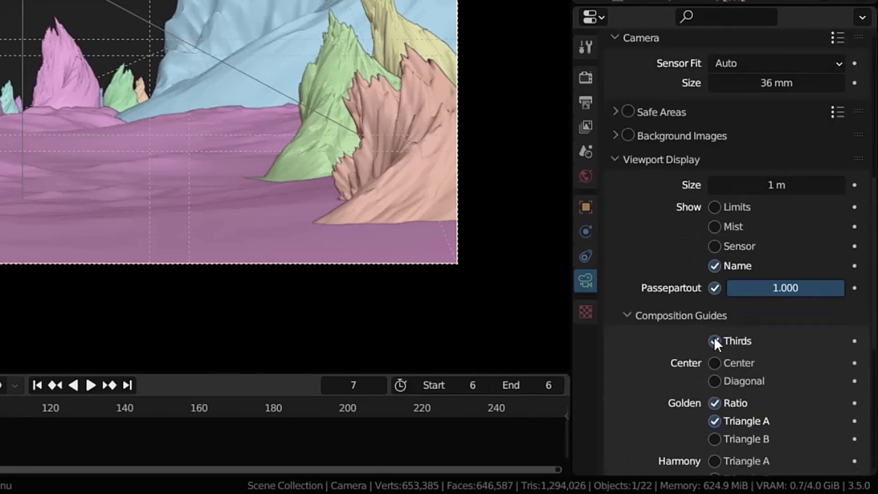
{"action": "scroll", "coordinate": [750, 363], "scroll_direction": "down", "scroll_amount": 1}
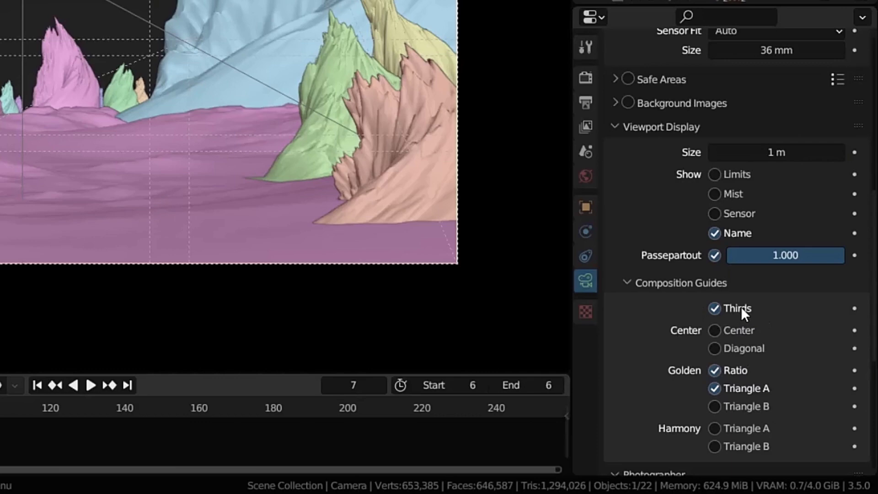
{"action": "scroll", "coordinate": [733, 308], "scroll_direction": "up", "scroll_amount": 1}
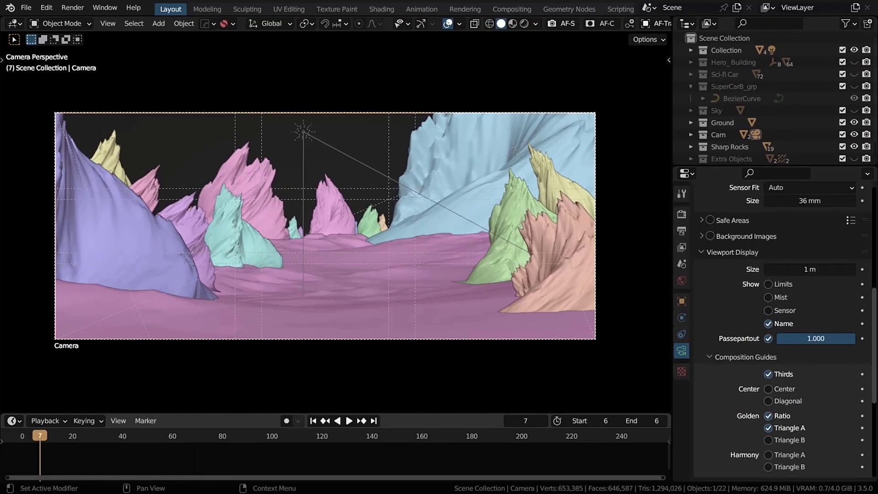
{"action": "scroll", "coordinate": [872, 330], "scroll_direction": "up", "scroll_amount": 2}
{"action": "scroll", "coordinate": [873, 329], "scroll_direction": "up", "scroll_amount": 3}
{"action": "scroll", "coordinate": [823, 275], "scroll_direction": "up", "scroll_amount": 1}
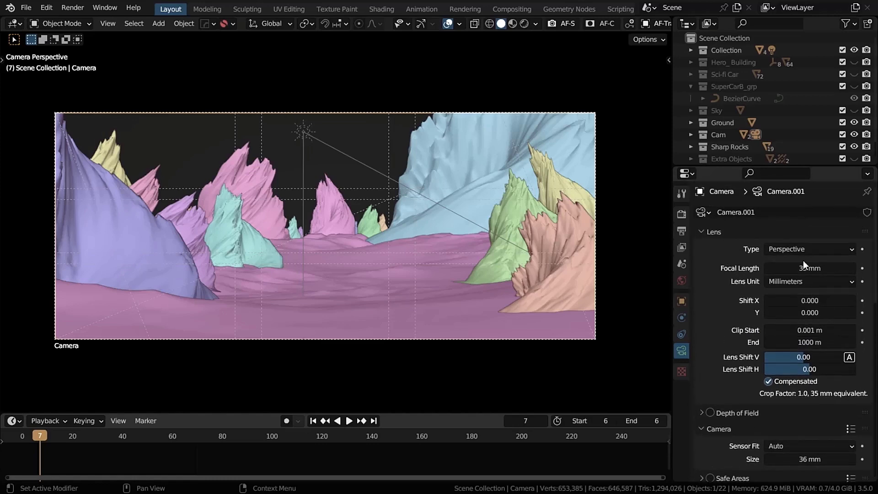
Step: Check the 4096×1716 px output resolution in the Format presets
{"action": "left_click", "coordinate": [681, 231]}
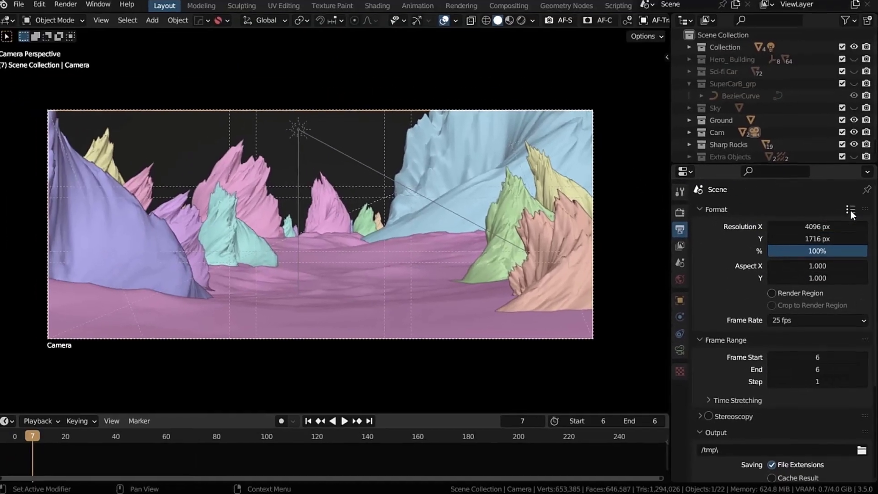
{"action": "left_click", "coordinate": [851, 212]}
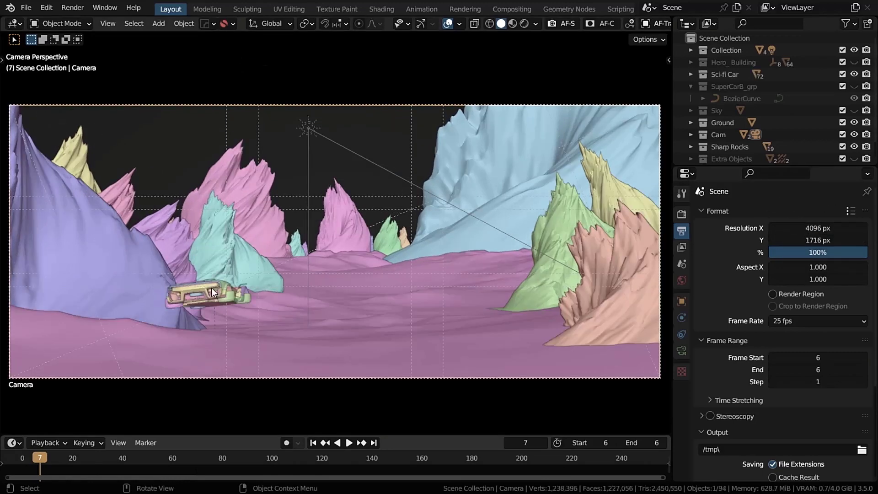
Step: Select the sci-fi car's wheels and rotate them flat under the car on local Z
{"action": "left_click", "coordinate": [226, 291]}
{"action": "left_click", "coordinate": [230, 300]}
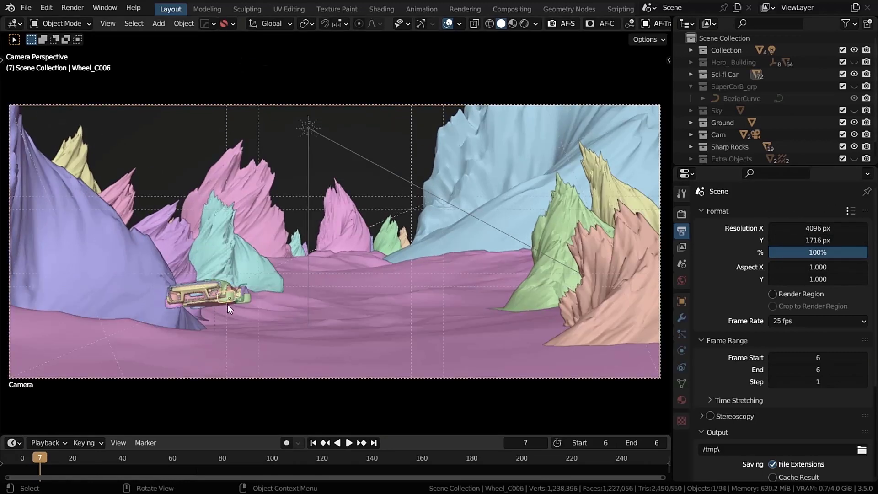
{"action": "key", "text": "KP_Decimal"}
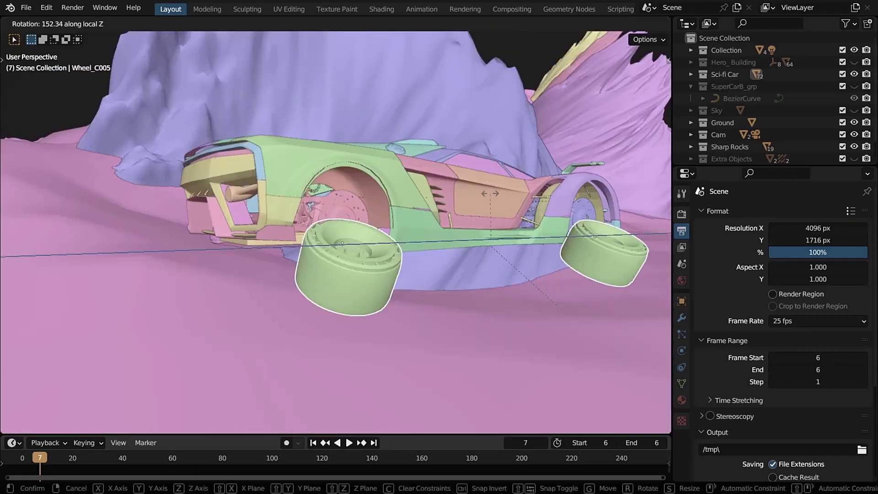
{"action": "key", "text": "z"}
{"action": "key", "text": "z"}
{"action": "key", "text": "Return"}
{"action": "key", "text": "r"}
{"action": "key", "text": "z"}
{"action": "key", "text": "z"}
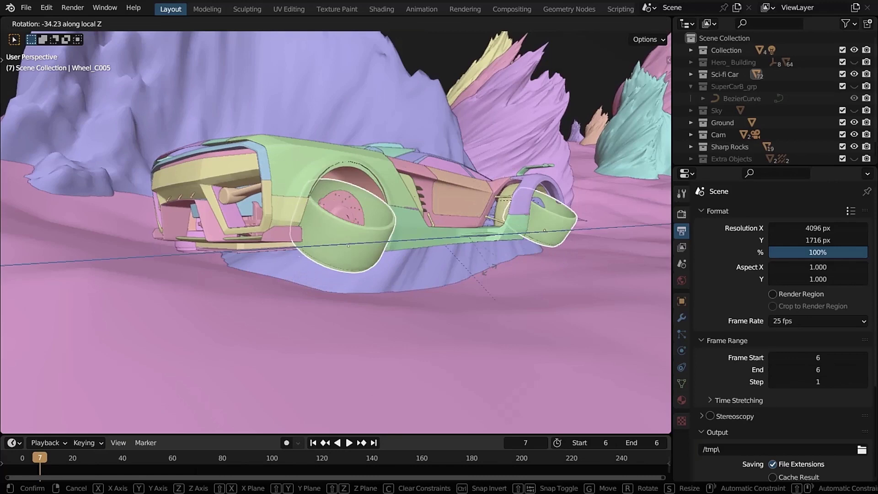
{"action": "key", "text": "Return"}
{"action": "middle_click_drag", "start_coordinate": [494, 302], "coordinate": [495, 278]}
Step: Check the camera framing and inspect the Outpost building and its product image
{"action": "key", "text": "KP_0"}
{"action": "key", "text": "ctrl+alt+space"}
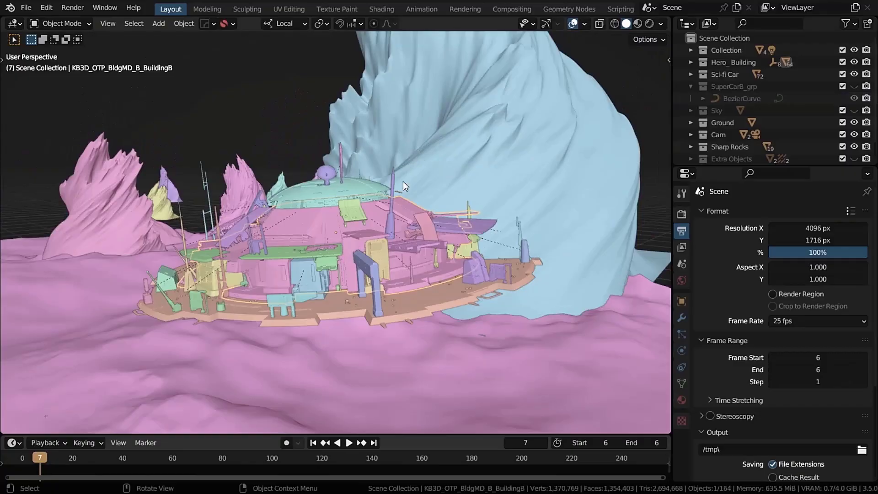
{"action": "middle_click_drag", "start_coordinate": [403, 181], "coordinate": [361, 246]}
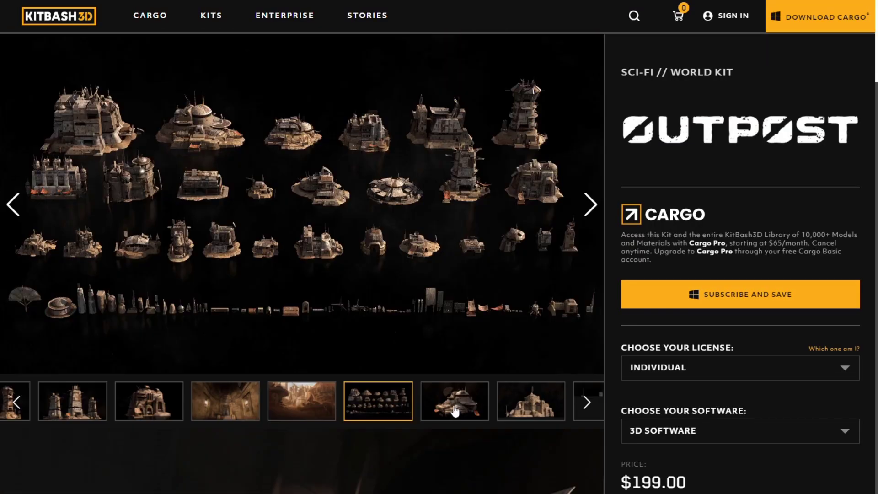
{"action": "left_click", "coordinate": [454, 405]}
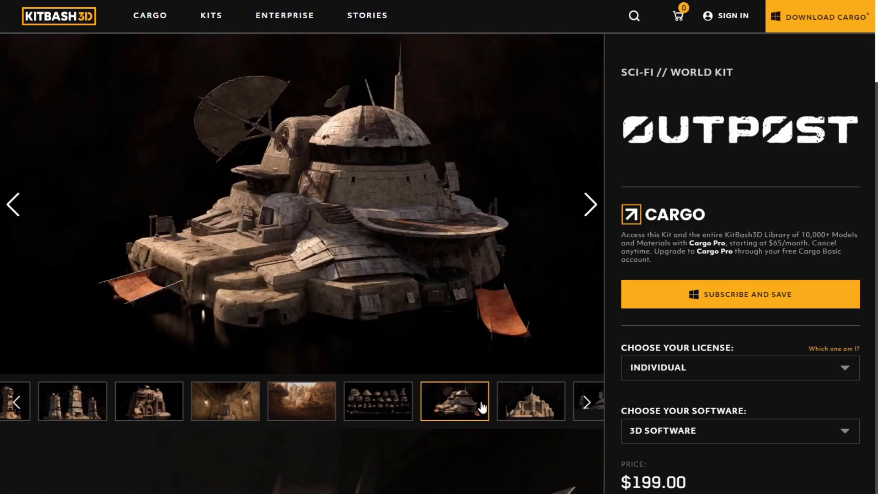
{"action": "left_click", "coordinate": [526, 407]}
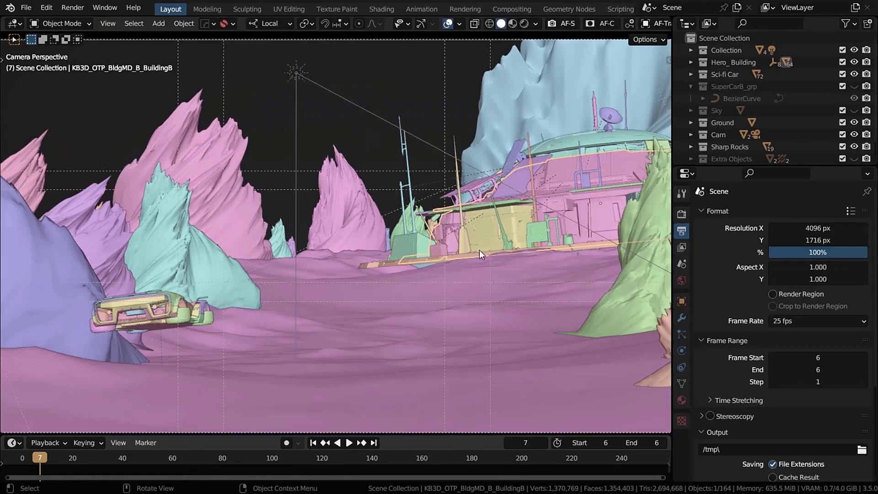
{"action": "left_click", "coordinate": [497, 294]}
{"action": "key", "text": "Home"}
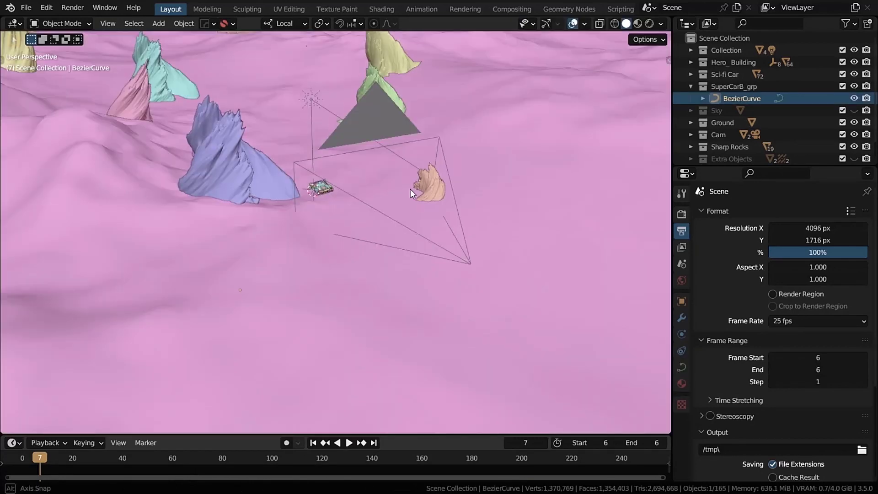
{"action": "key", "text": "g"}
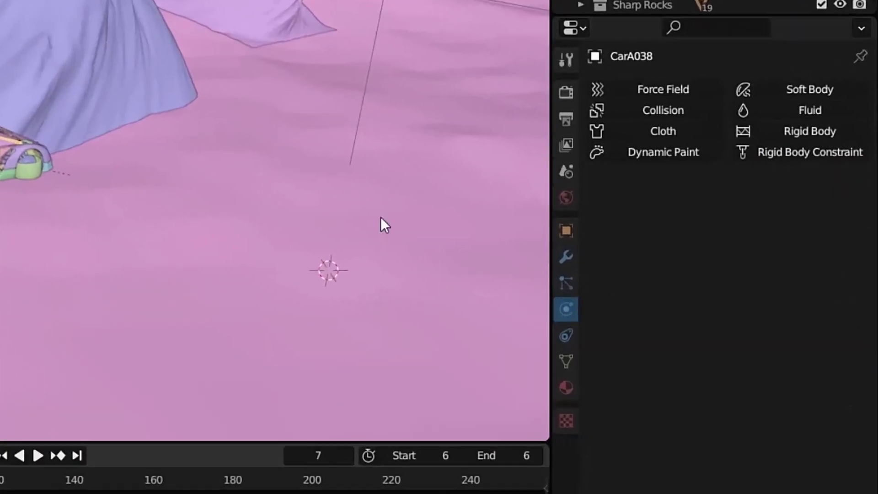
Step: Review the car's constraints and scrub the timeline to preview it following BezierCurve
{"action": "left_click", "coordinate": [563, 337]}
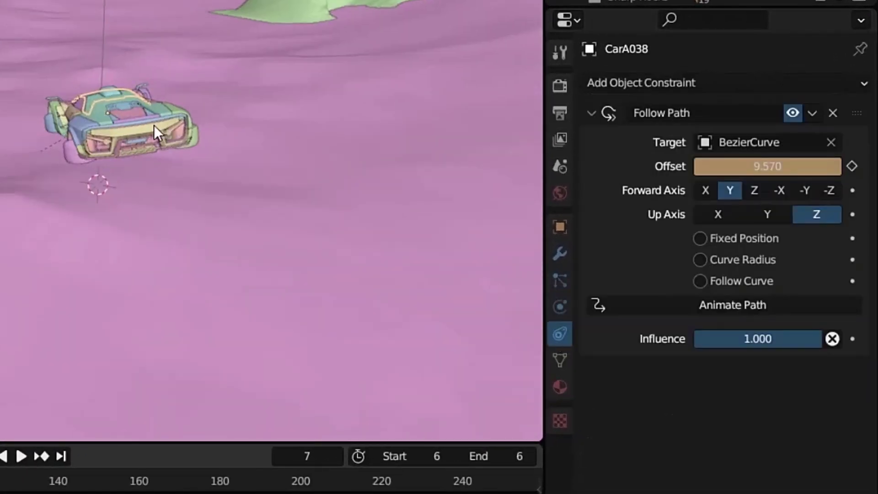
{"action": "scroll", "coordinate": [157, 131], "scroll_direction": "up", "scroll_amount": 4}
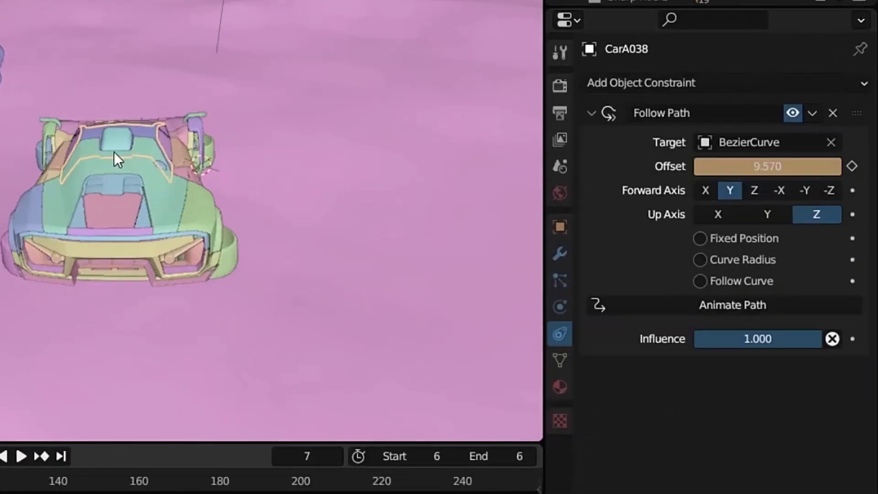
{"action": "left_click", "coordinate": [704, 83]}
{"action": "key", "text": "Escape"}
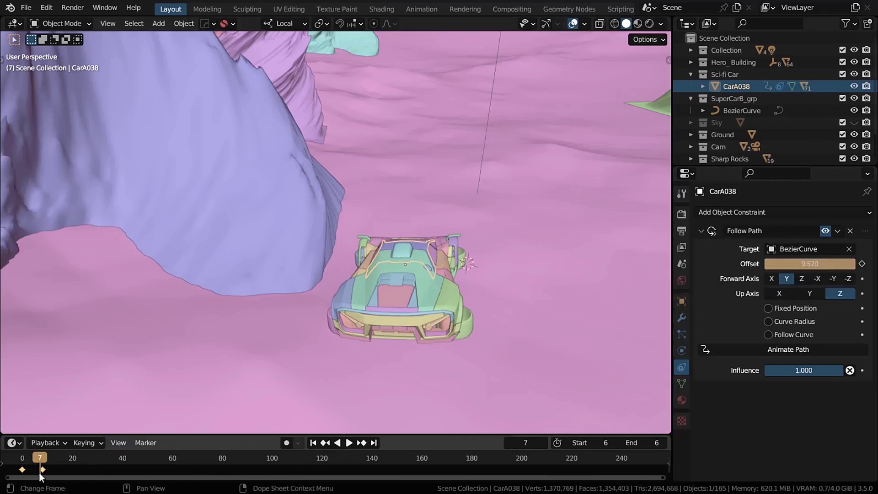
{"action": "mouse_move", "coordinate": [41, 459]}
{"action": "left_mouse_down"}
{"action": "mouse_move", "coordinate": [21, 460]}
{"action": "mouse_move", "coordinate": [50, 460]}
{"action": "mouse_move", "coordinate": [21, 459]}
{"action": "mouse_move", "coordinate": [39, 460]}
{"action": "left_mouse_up"}
{"action": "middle_click_drag", "start_coordinate": [194, 336], "coordinate": [302, 260]}
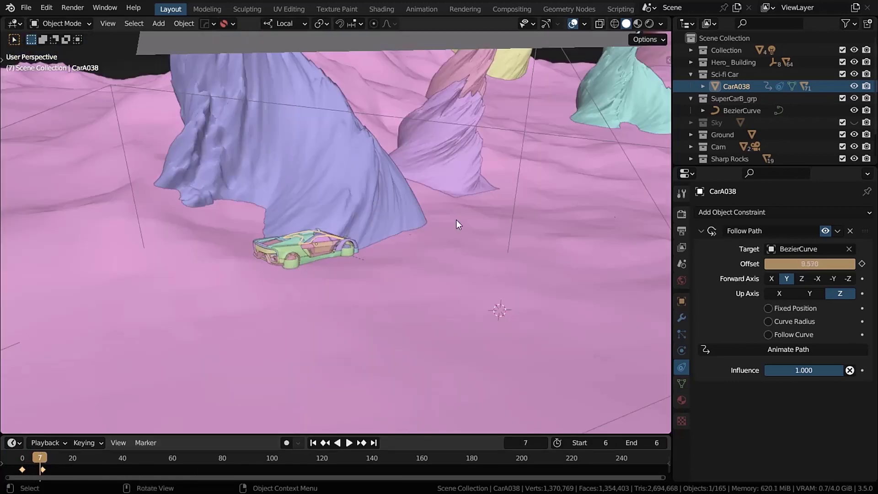
Step: Enable motion blur with shutter 0.45 and move the volcanic image plane above the terrain
{"action": "left_click", "coordinate": [686, 212]}
{"action": "scroll", "coordinate": [762, 236], "scroll_direction": "down", "scroll_amount": 2}
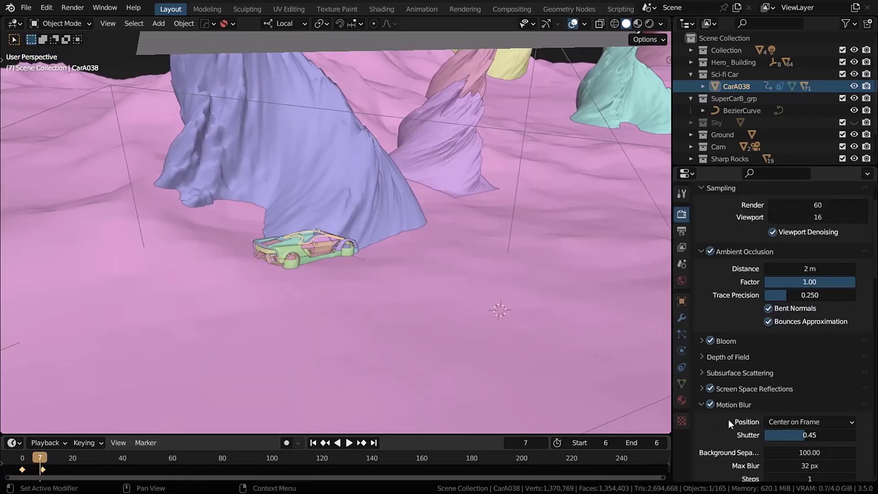
{"action": "scroll", "coordinate": [730, 271], "scroll_direction": "down", "scroll_amount": 2}
{"action": "scroll", "coordinate": [737, 267], "scroll_direction": "down", "scroll_amount": 1}
{"action": "scroll", "coordinate": [745, 265], "scroll_direction": "down", "scroll_amount": 1}
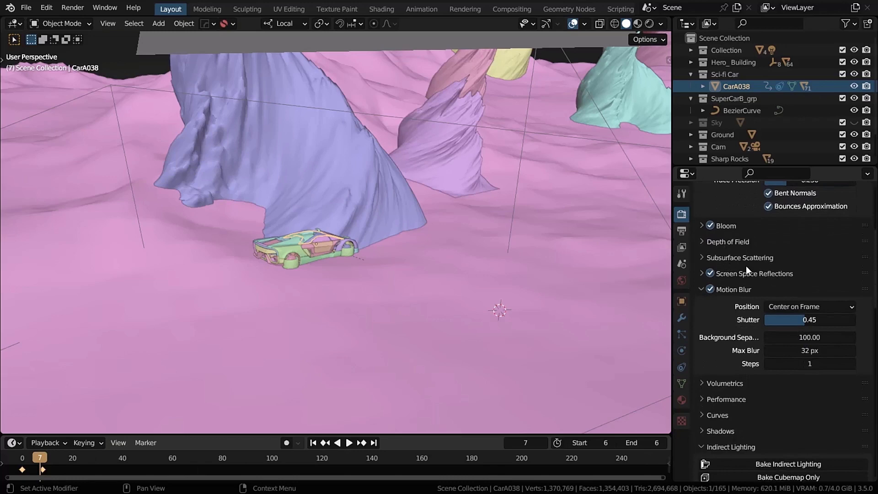
{"action": "scroll", "coordinate": [704, 260], "scroll_direction": "down", "scroll_amount": 2}
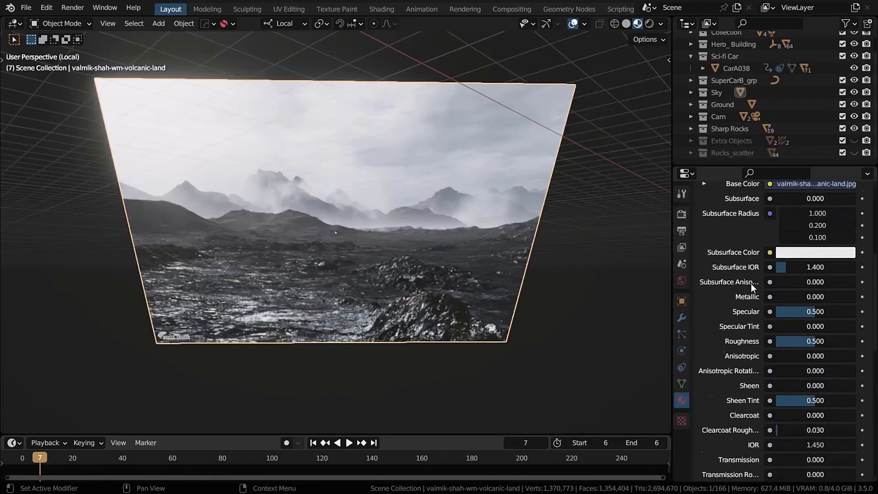
{"action": "scroll", "coordinate": [750, 279], "scroll_direction": "down", "scroll_amount": 4}
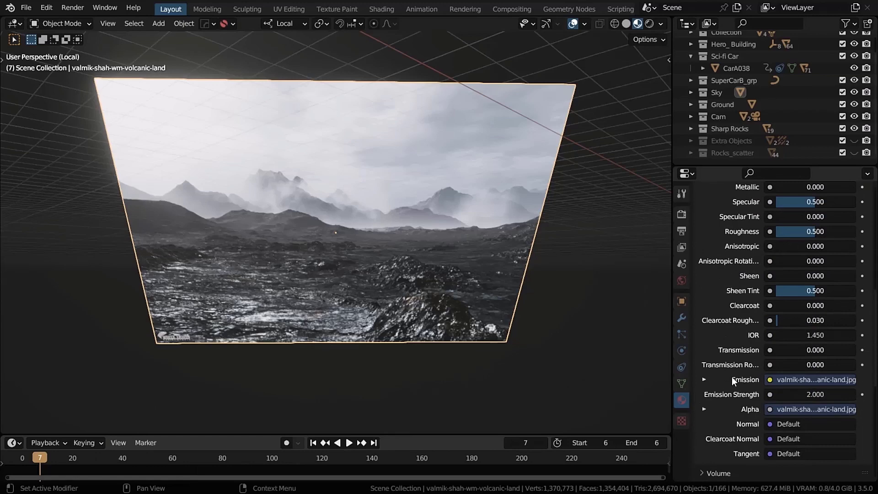
{"action": "key", "text": "KP_Divide"}
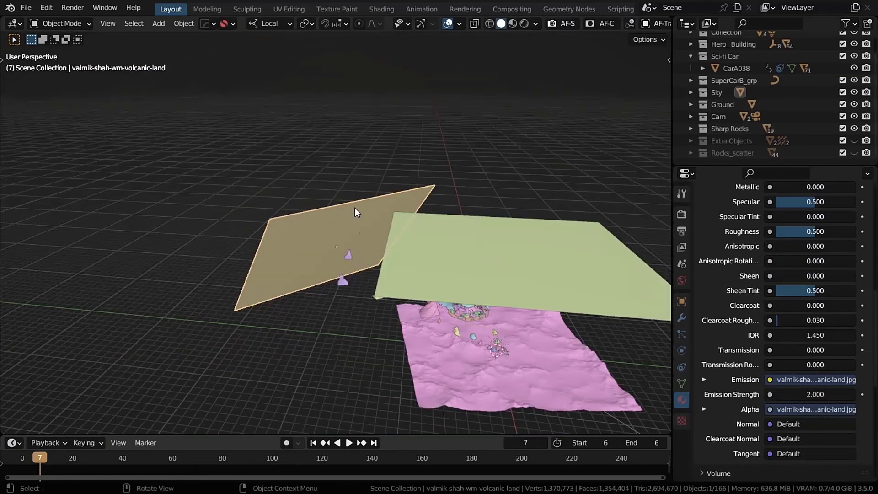
{"action": "key", "text": "g"}
{"action": "left_click", "coordinate": [491, 240]}
{"action": "mouse_move", "coordinate": [491, 240]}
{"action": "middle_mouse_down"}
{"action": "mouse_move", "coordinate": [501, 242]}
{"action": "mouse_move", "coordinate": [385, 194]}
{"action": "middle_mouse_up"}
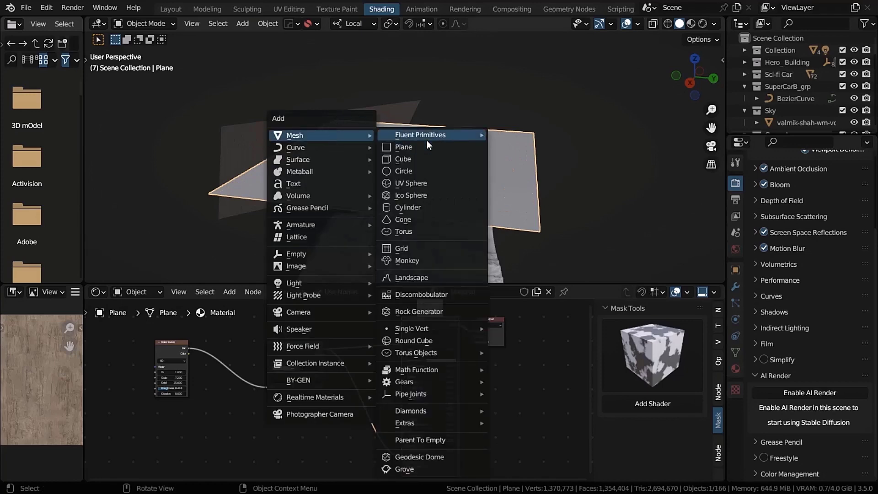
Step: Add a new plane, isolate it, and switch to Material Preview shading
{"action": "left_click", "coordinate": [412, 143]}
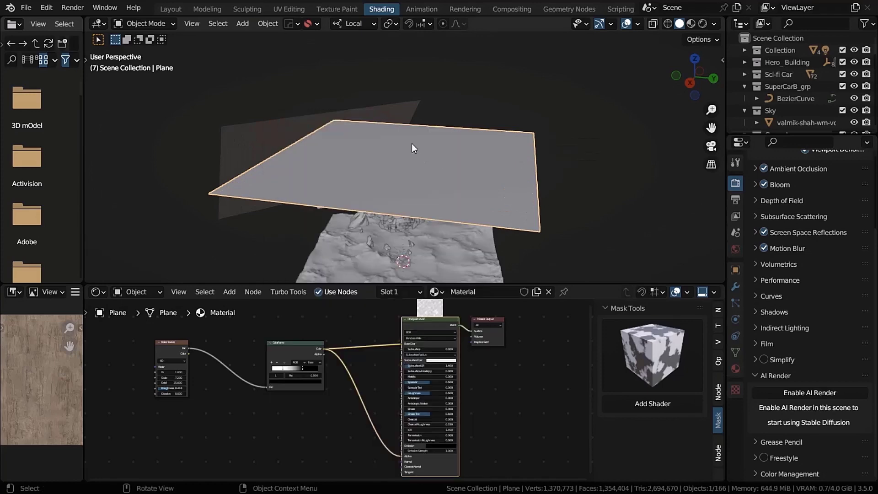
{"action": "key", "text": "g"}
{"action": "key", "text": "Escape"}
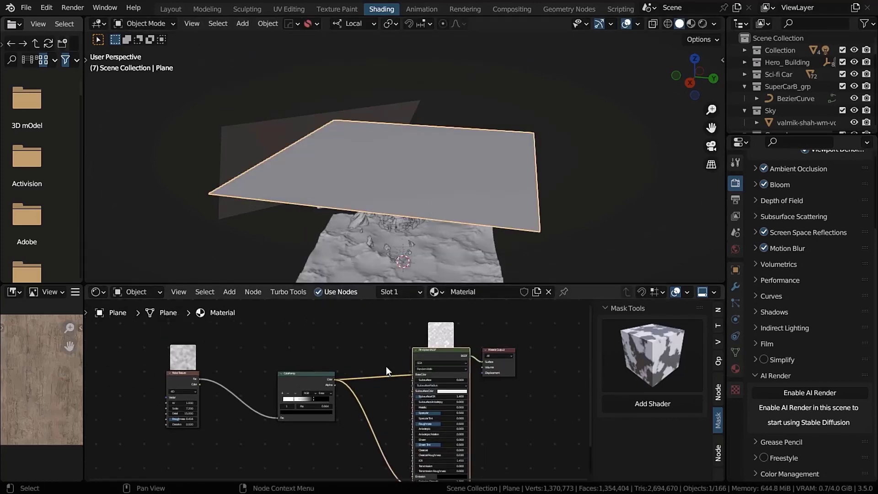
{"action": "key", "text": "KP_Divide"}
{"action": "key", "text": "z"}
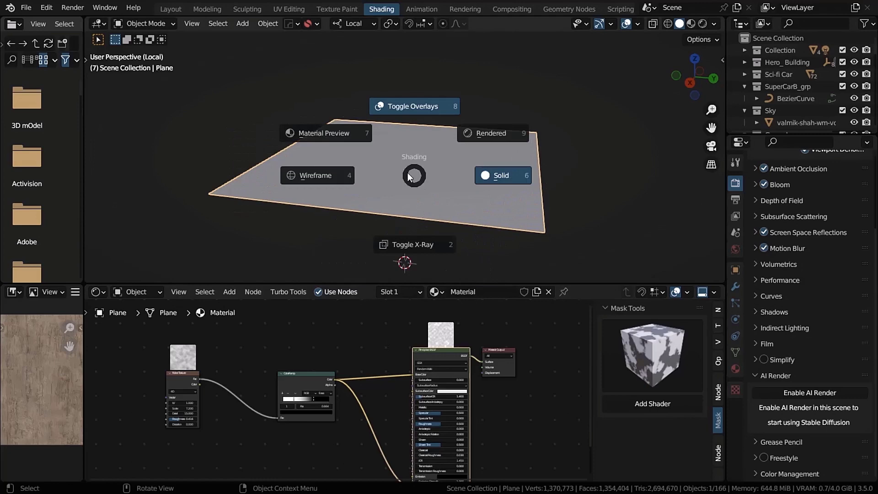
{"action": "left_click", "coordinate": [298, 132]}
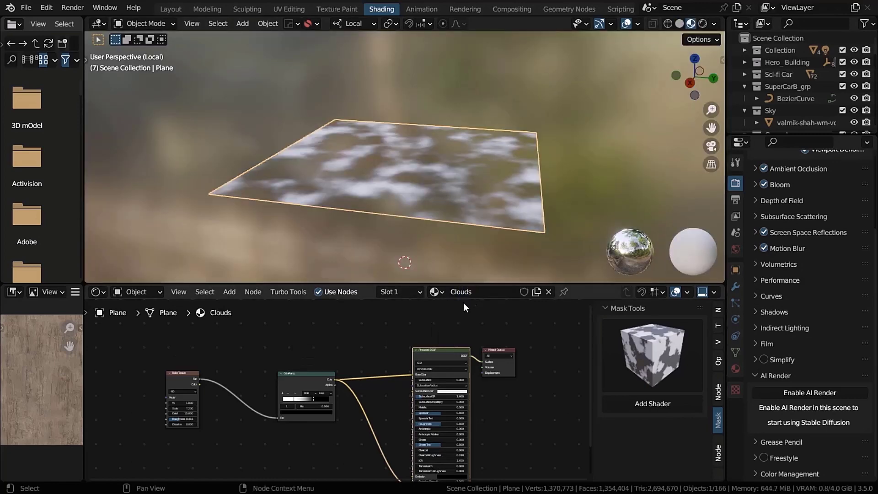
{"action": "scroll", "coordinate": [390, 331], "scroll_direction": "up", "scroll_amount": 1}
{"action": "scroll", "coordinate": [353, 366], "scroll_direction": "up", "scroll_amount": 1}
{"action": "scroll", "coordinate": [191, 383], "scroll_direction": "up", "scroll_amount": 2}
{"action": "scroll", "coordinate": [434, 218], "scroll_direction": "up", "scroll_amount": 1}
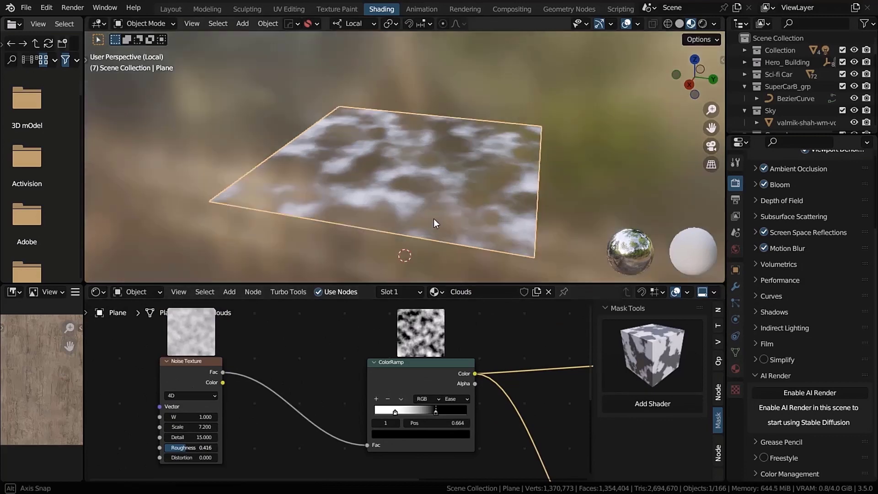
{"action": "scroll", "coordinate": [449, 209], "scroll_direction": "up", "scroll_amount": 3}
{"action": "scroll", "coordinate": [395, 163], "scroll_direction": "up", "scroll_amount": 2}
{"action": "scroll", "coordinate": [394, 205], "scroll_direction": "down", "scroll_amount": 2}
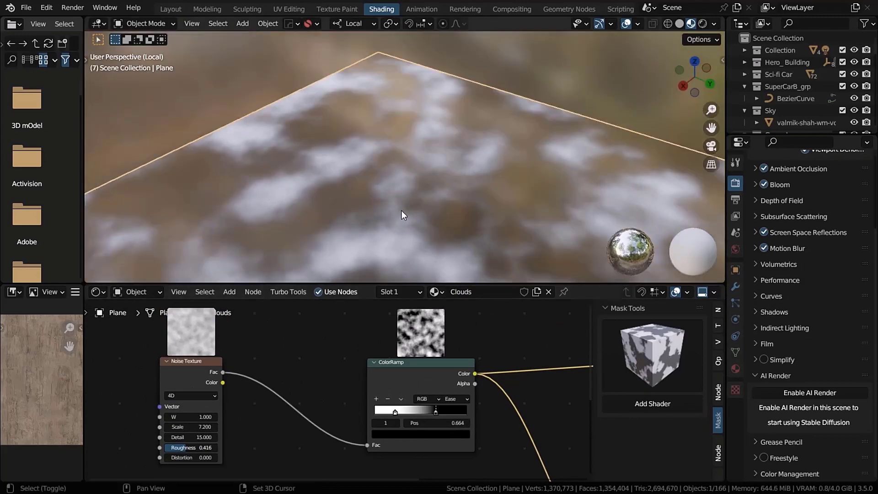
{"action": "scroll", "coordinate": [404, 146], "scroll_direction": "down", "scroll_amount": 2}
{"action": "scroll", "coordinate": [404, 146], "scroll_direction": "down", "scroll_amount": 1}
{"action": "scroll", "coordinate": [310, 379], "scroll_direction": "up", "scroll_amount": 2}
{"action": "scroll", "coordinate": [393, 369], "scroll_direction": "up", "scroll_amount": 1}
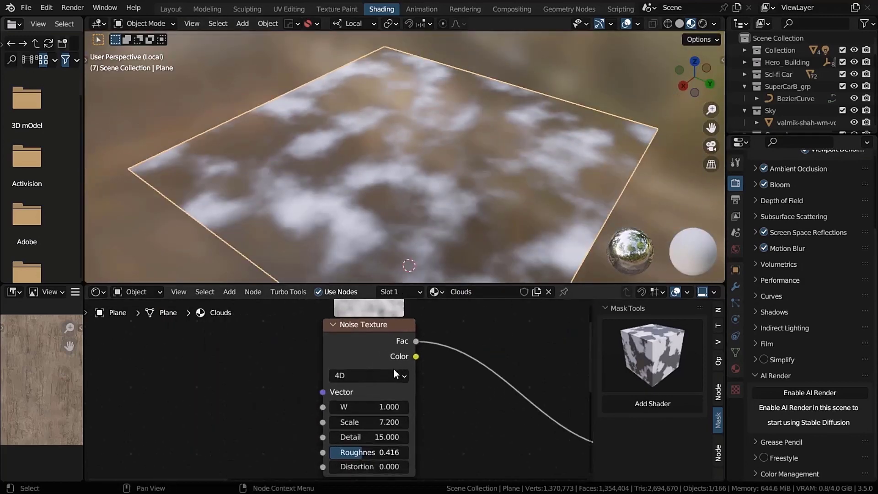
{"action": "scroll", "coordinate": [401, 328], "scroll_direction": "up", "scroll_amount": 2}
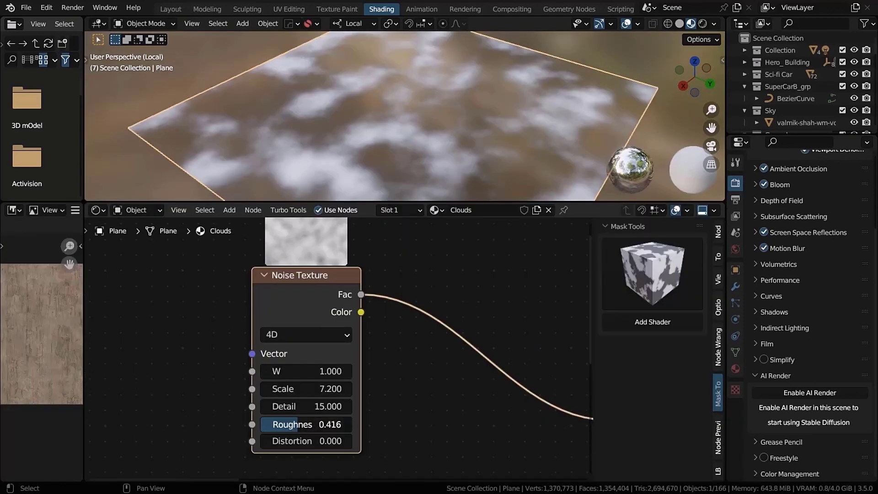
Step: Raise the cloud noise roughness to 0.416, keep scale 7.2, and slide the ramp's white stop
{"action": "mouse_move", "coordinate": [302, 424]}
{"action": "left_mouse_down"}
{"action": "mouse_move", "coordinate": [344, 424]}
{"action": "mouse_move", "coordinate": [274, 424]}
{"action": "mouse_move", "coordinate": [311, 428]}
{"action": "left_mouse_up"}
{"action": "left_click_drag", "start_coordinate": [317, 389], "coordinate": [363, 390]}
{"action": "key", "text": "Escape"}
{"action": "middle_click_drag", "start_coordinate": [361, 294], "coordinate": [199, 310]}
{"action": "middle_click_drag", "start_coordinate": [433, 368], "coordinate": [387, 376]}
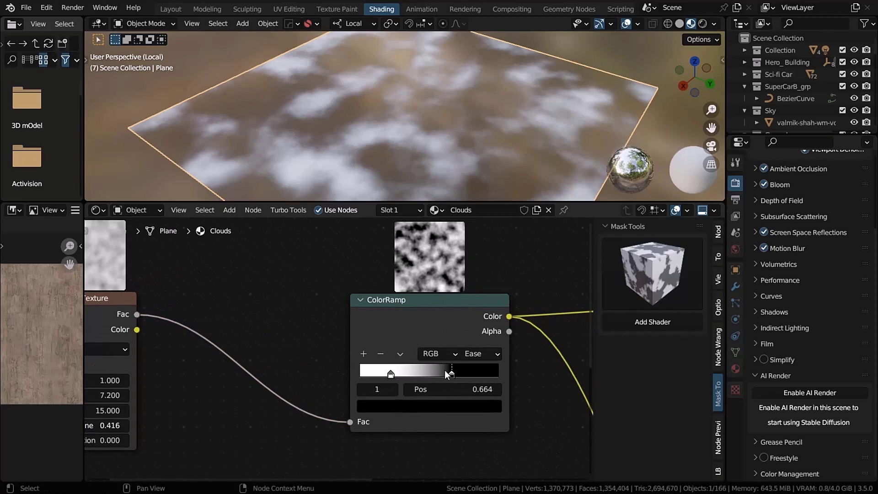
{"action": "left_click", "coordinate": [477, 353]}
{"action": "left_click_drag", "start_coordinate": [390, 374], "coordinate": [425, 374]}
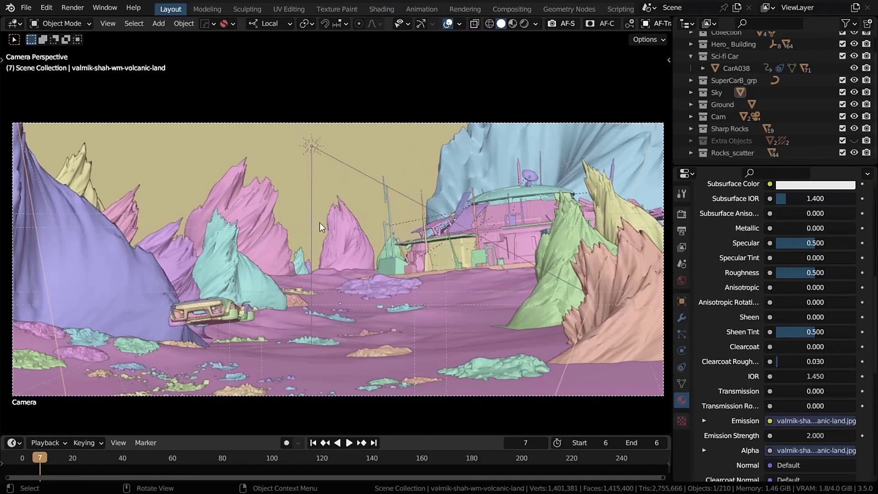
Step: Select the scattered foreground rocks and frame them in the view
{"action": "left_click", "coordinate": [473, 371]}
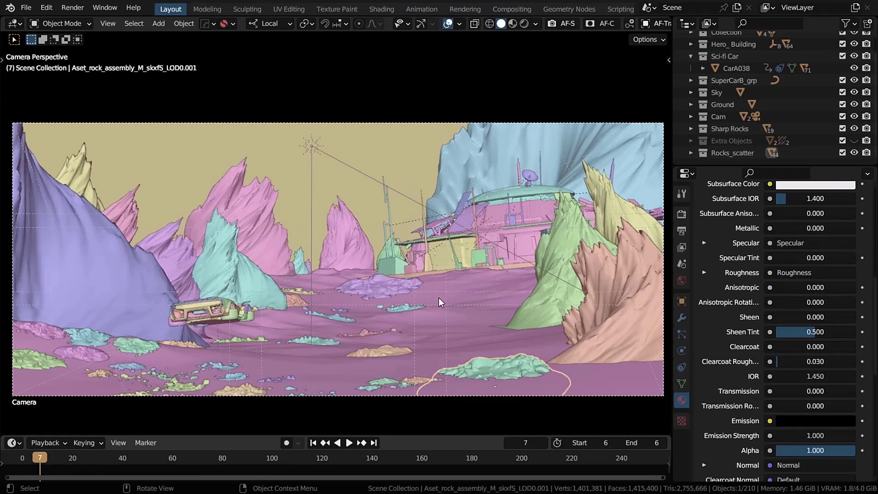
{"action": "left_click", "coordinate": [233, 397]}
{"action": "left_click", "coordinate": [213, 374]}
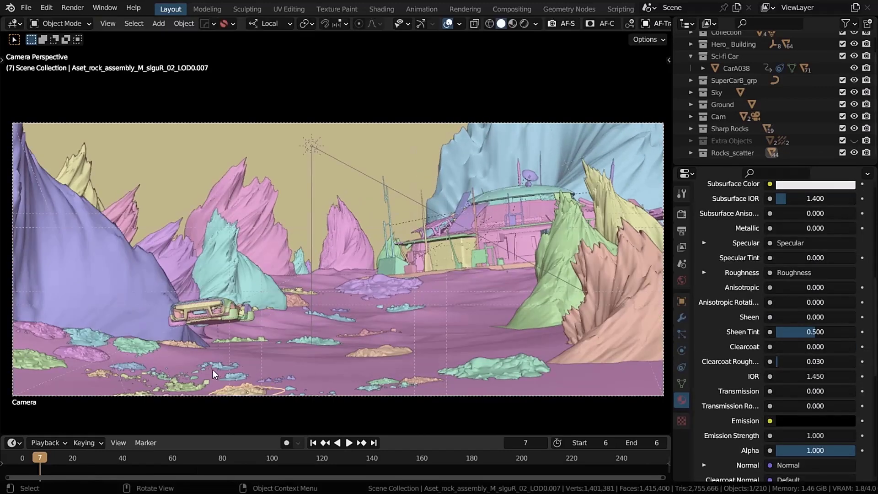
{"action": "left_click", "coordinate": [133, 369]}
{"action": "key", "text": "KP_Decimal"}
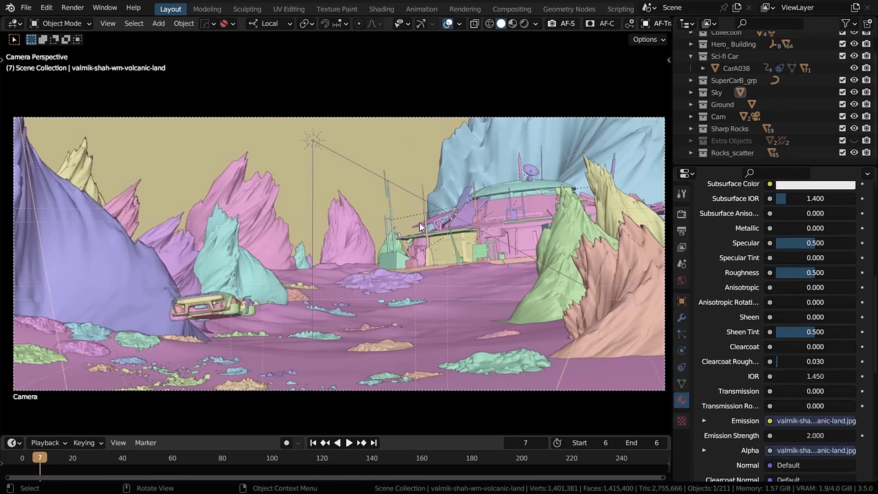
Step: Move the sun and rotate it around its vertical axis to re-aim it
{"action": "left_click", "coordinate": [315, 151]}
{"action": "key", "text": "g"}
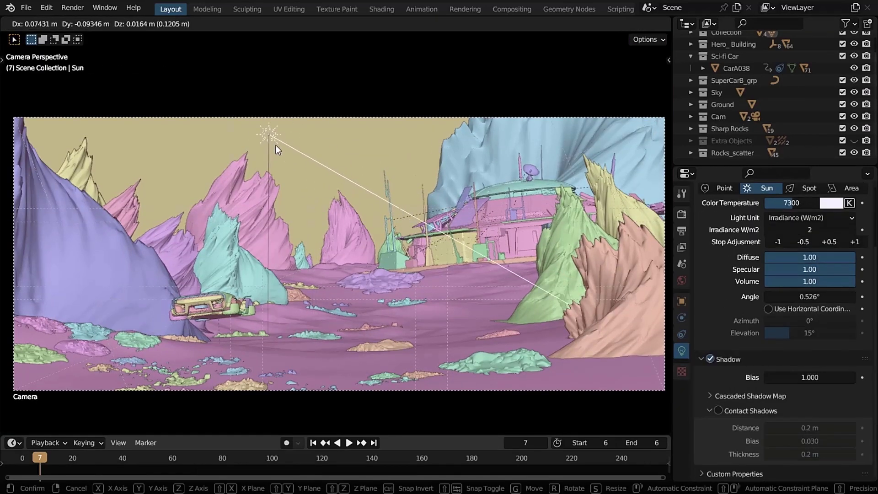
{"action": "left_click", "coordinate": [314, 159]}
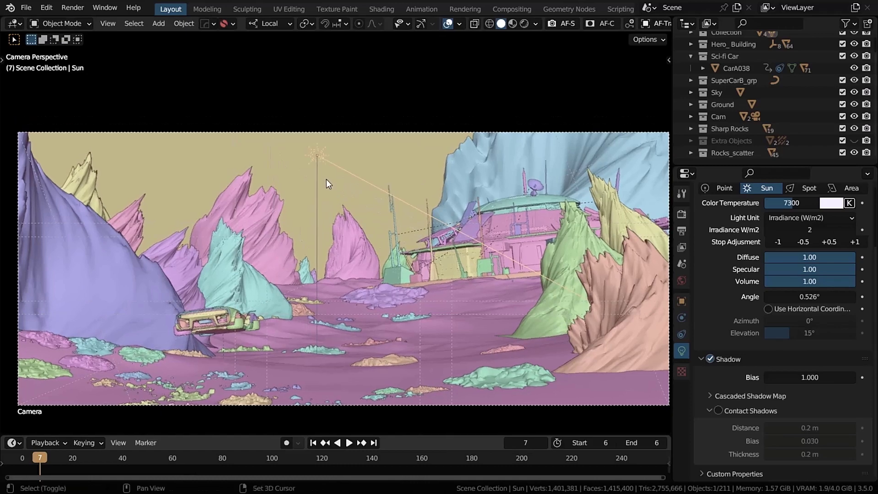
{"action": "key", "text": "r"}
{"action": "key", "text": "z"}
{"action": "key", "text": "z"}
{"action": "left_click", "coordinate": [847, 213]}
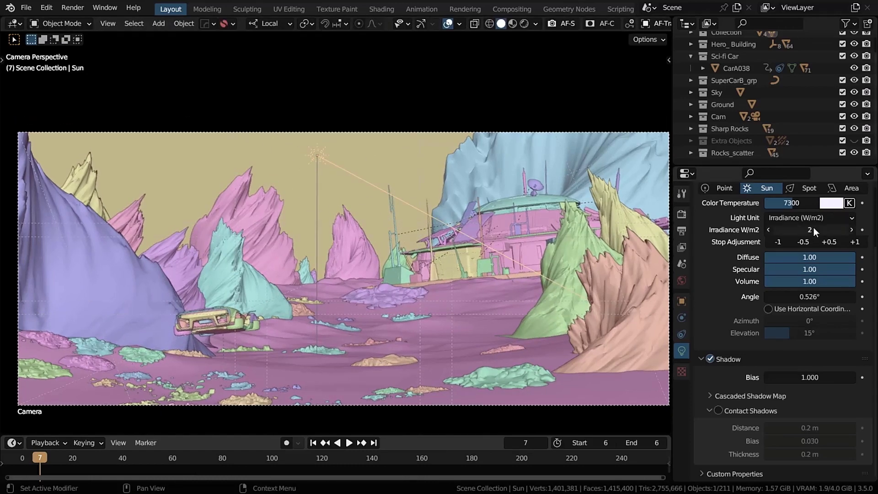
Step: Review the mud_road_4k.exr world lighting, hide overlays, and preview in Material Preview
{"action": "left_click", "coordinate": [682, 280]}
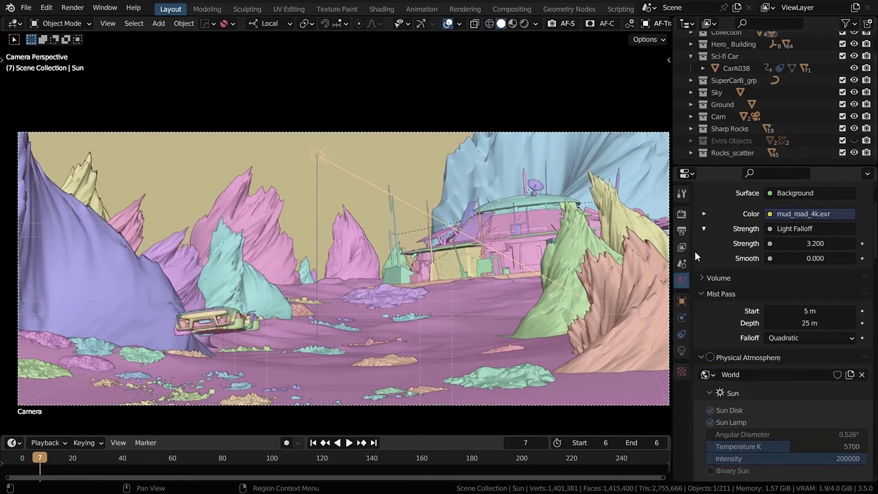
{"action": "scroll", "coordinate": [787, 270], "scroll_direction": "up", "scroll_amount": 3}
{"action": "scroll", "coordinate": [796, 302], "scroll_direction": "up", "scroll_amount": 2}
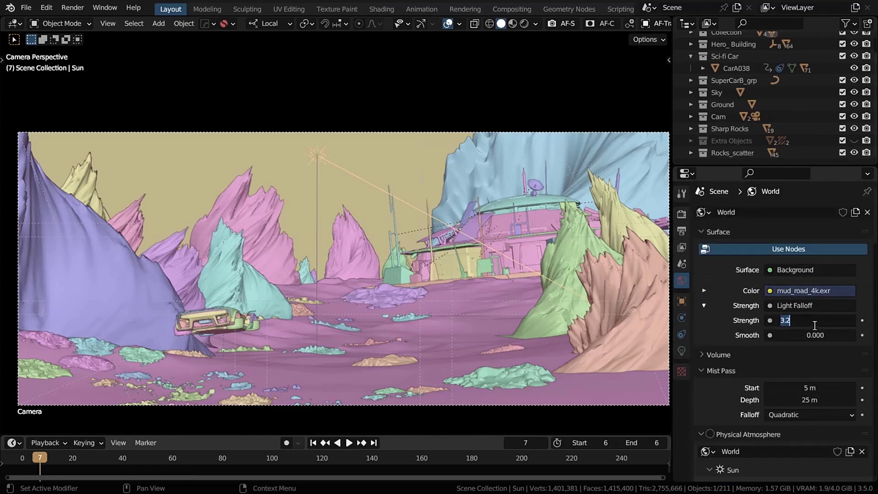
{"action": "key", "text": "shift+alt+z"}
{"action": "left_click", "coordinate": [512, 25]}
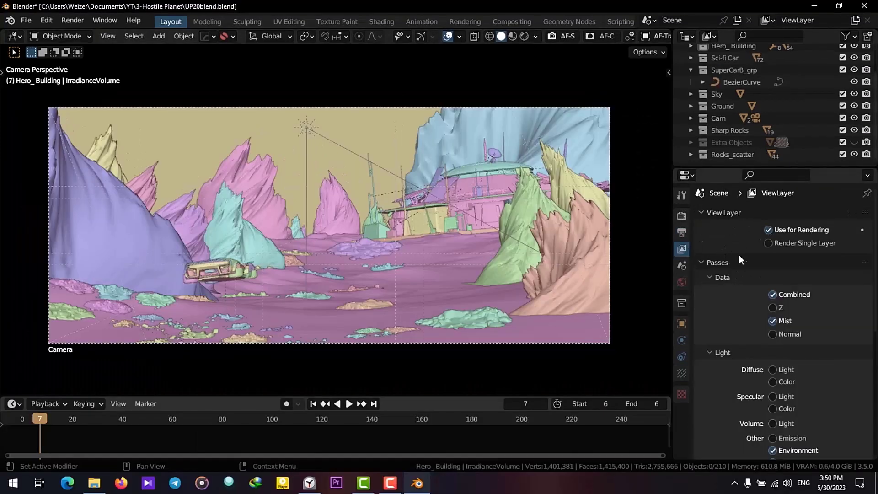
{"action": "scroll", "coordinate": [738, 259], "scroll_direction": "down", "scroll_amount": 2}
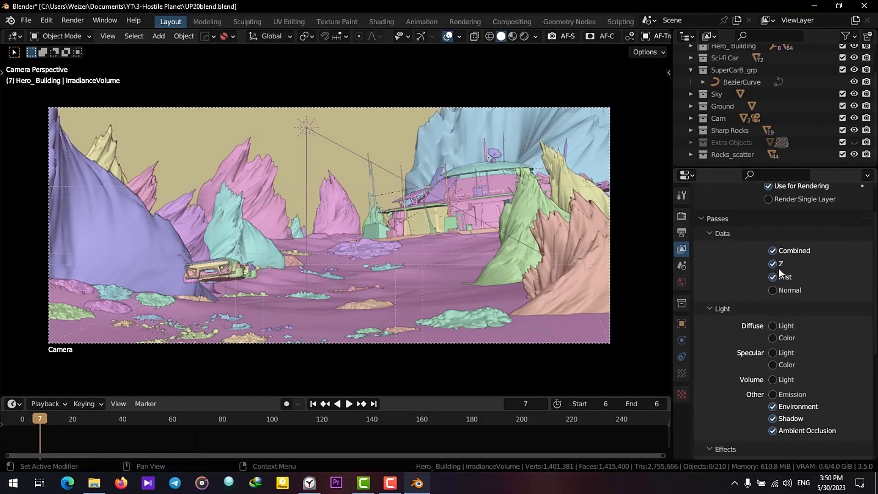
{"action": "scroll", "coordinate": [768, 360], "scroll_direction": "down", "scroll_amount": 3}
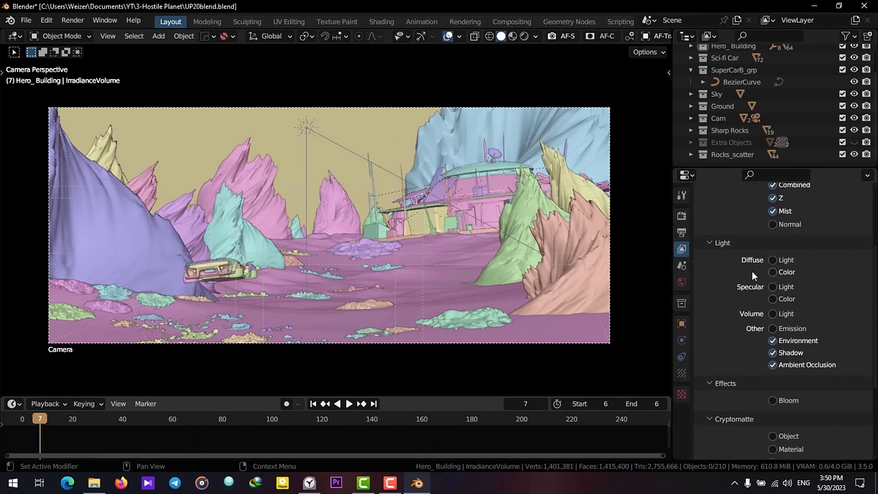
Step: Set the render engine to Cycles in the Render properties
{"action": "left_click", "coordinate": [682, 215]}
{"action": "left_click", "coordinate": [781, 213]}
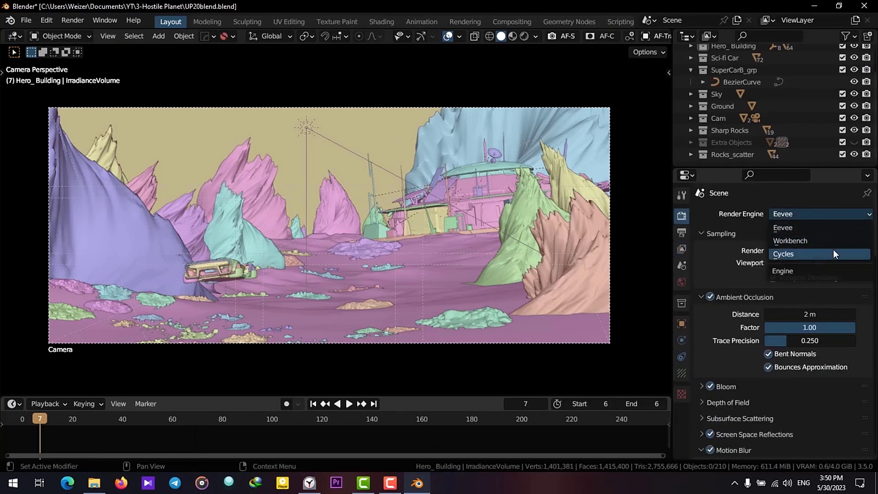
{"action": "left_click", "coordinate": [793, 258]}
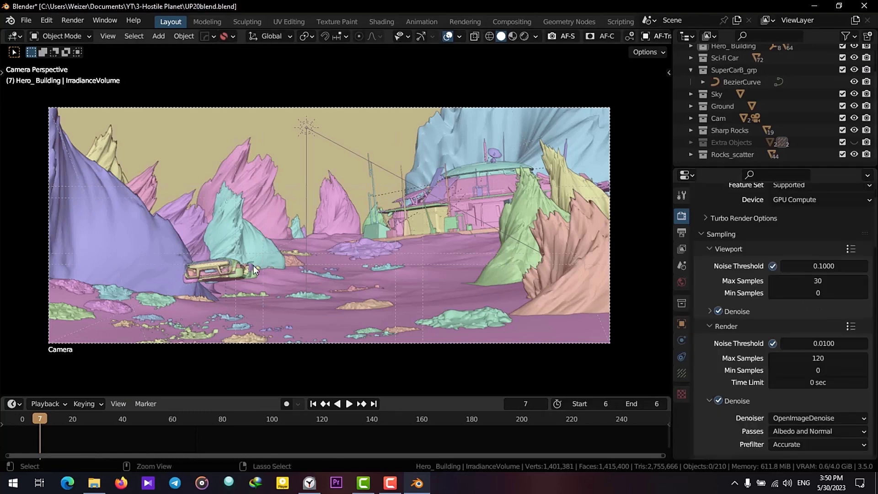
Step: Draw a render region around the hovering car and view it in Rendered shading
{"action": "key", "text": "ctrl+b"}
{"action": "left_click_drag", "start_coordinate": [294, 231], "coordinate": [185, 303]}
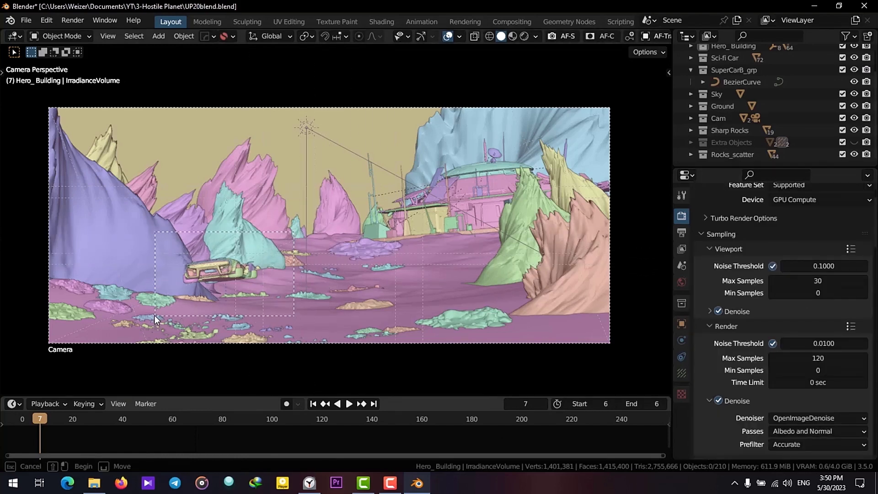
{"action": "middle_click_drag", "start_coordinate": [155, 319], "coordinate": [205, 282]}
{"action": "key", "text": "z"}
{"action": "middle_click_drag", "start_coordinate": [275, 235], "coordinate": [317, 247]}
{"action": "key", "text": "ctrl+space"}
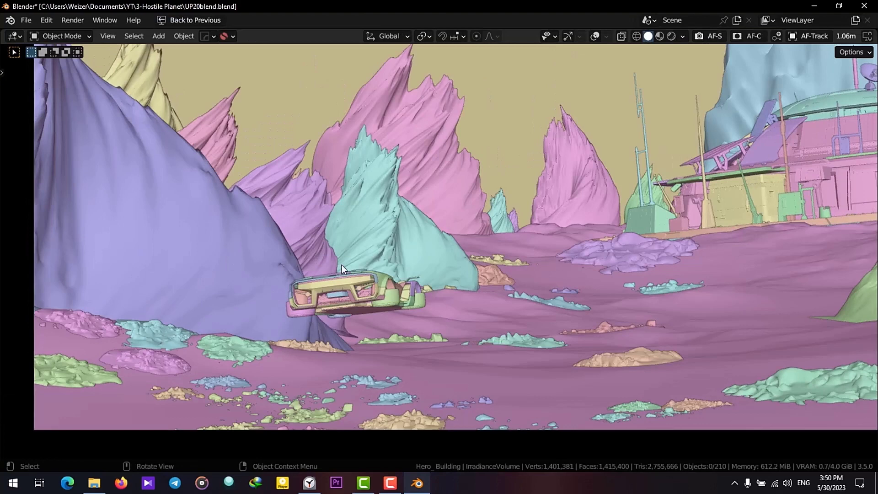
{"action": "scroll", "coordinate": [341, 265], "scroll_direction": "up", "scroll_amount": 2}
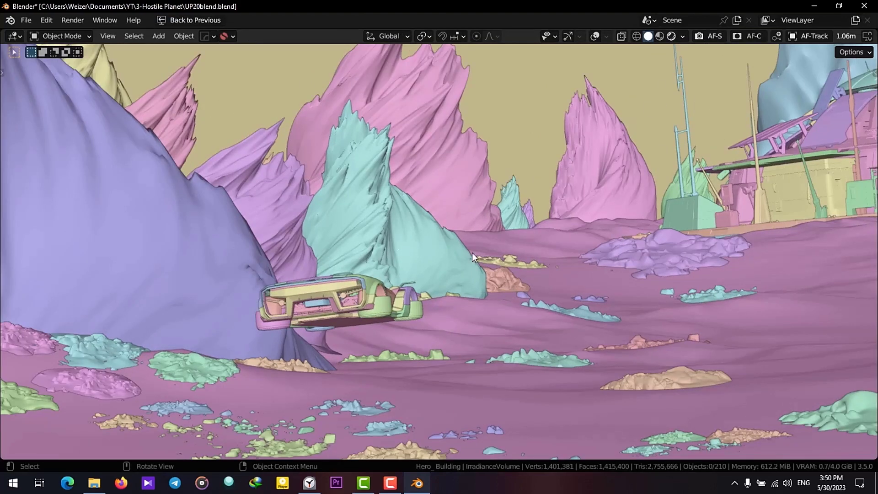
{"action": "key", "text": "shift+z"}
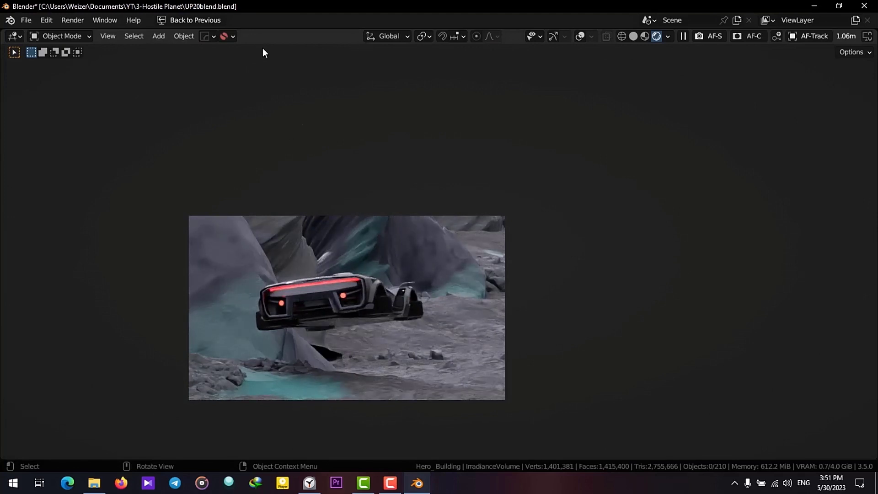
{"action": "key", "text": "ctrl+space"}
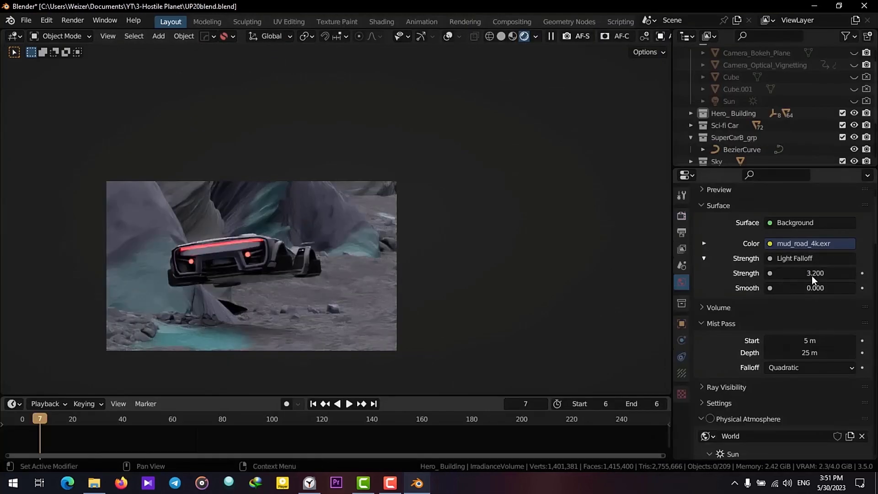
Step: Set the world lighting strength to 1
{"action": "left_click", "coordinate": [811, 273]}
{"action": "type", "text": "0.45"}
{"action": "key", "text": "Return"}
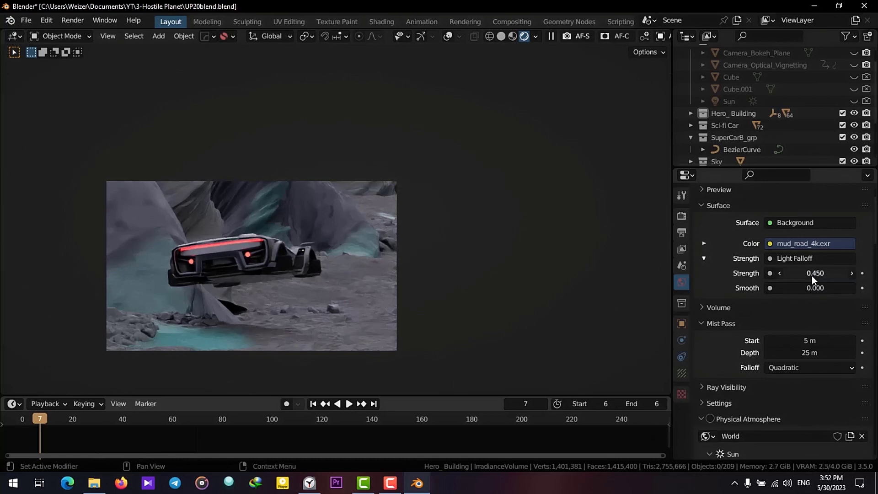
{"action": "key", "text": "BackSpace"}
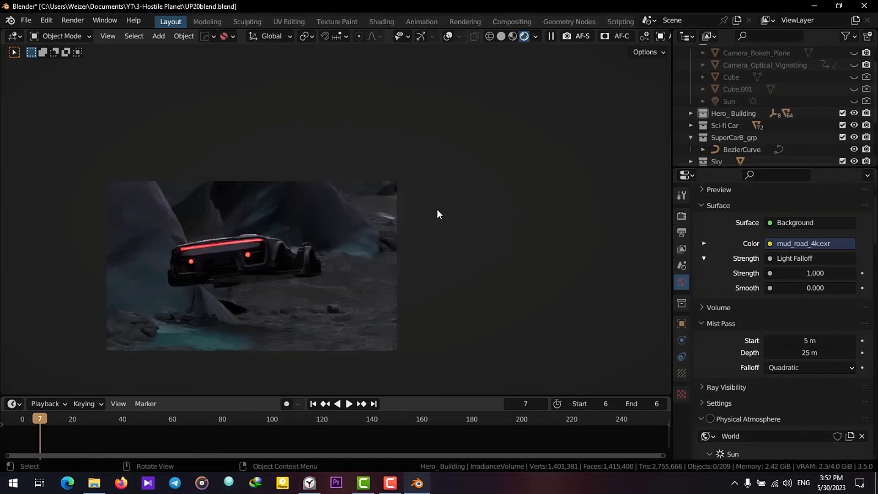
{"action": "mouse_move", "coordinate": [439, 224]}
{"action": "middle_mouse_down"}
{"action": "mouse_move", "coordinate": [508, 216]}
{"action": "mouse_move", "coordinate": [411, 252]}
{"action": "mouse_move", "coordinate": [363, 238]}
{"action": "mouse_move", "coordinate": [435, 232]}
{"action": "middle_mouse_up"}
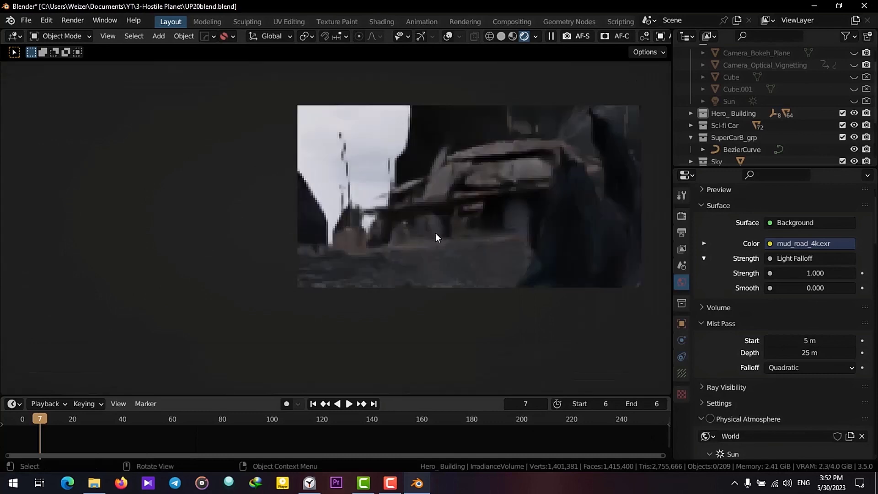
Step: Raise the sun's irradiance to 1.414 and return the viewport to Solid shading
{"action": "left_click", "coordinate": [809, 101]}
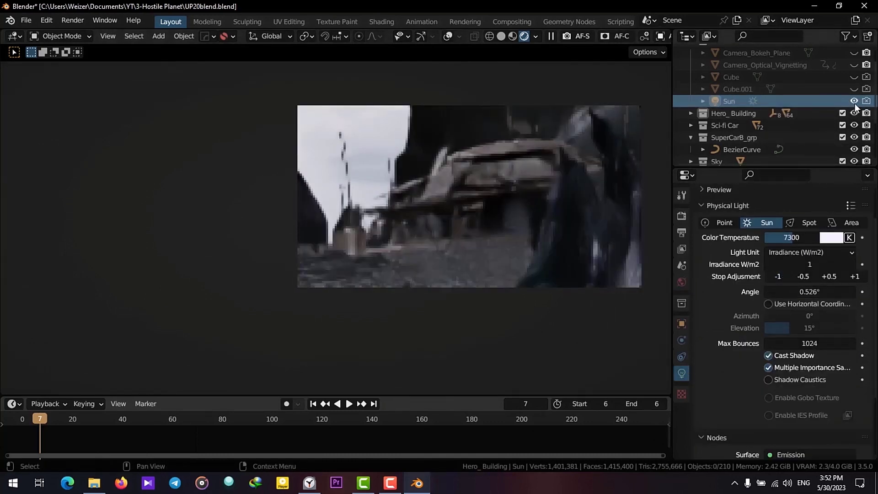
{"action": "left_click", "coordinate": [824, 273]}
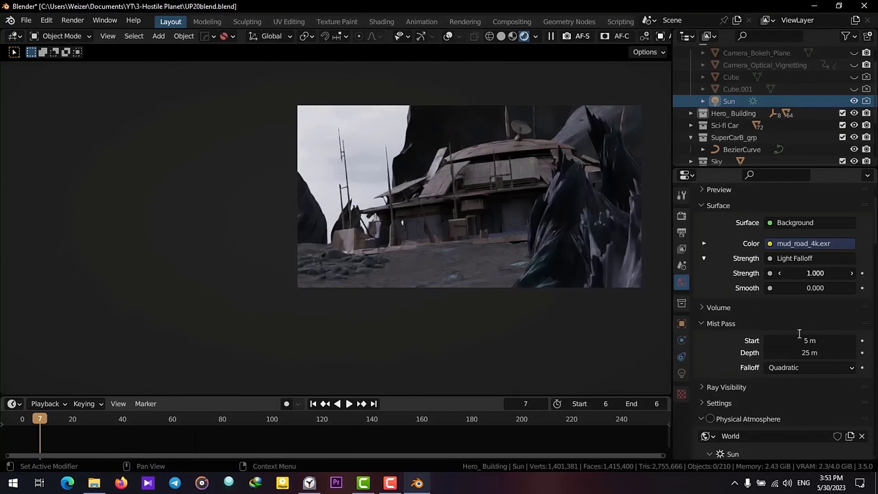
{"action": "left_click", "coordinate": [681, 373]}
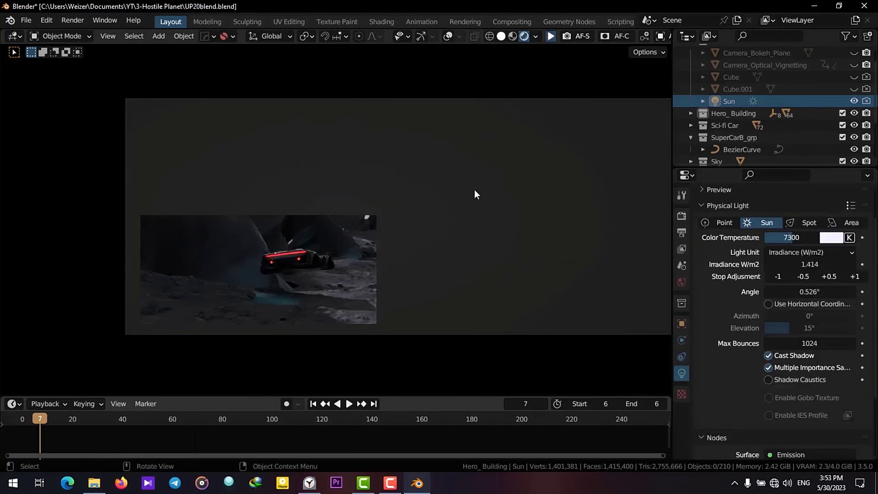
{"action": "left_click", "coordinate": [500, 36]}
{"action": "scroll", "coordinate": [370, 240], "scroll_direction": "up", "scroll_amount": 2}
{"action": "scroll", "coordinate": [351, 237], "scroll_direction": "down", "scroll_amount": 2}
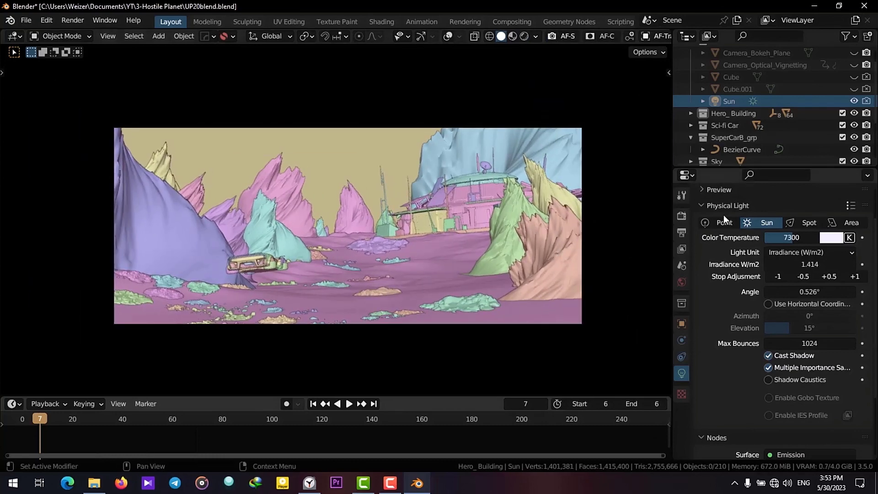
{"action": "scroll", "coordinate": [350, 209], "scroll_direction": "up", "scroll_amount": 2}
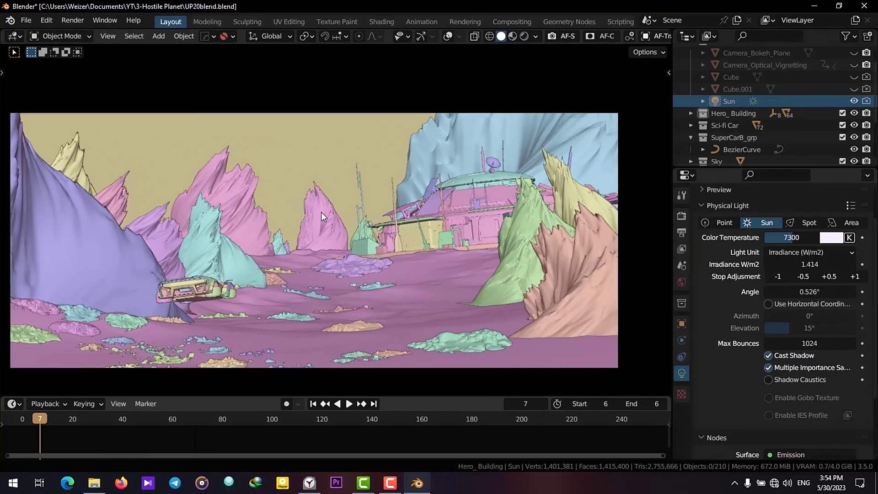
Step: Open the Cycles Render properties to review Sampling through Color Management
{"action": "left_click", "coordinate": [681, 215]}
{"action": "scroll", "coordinate": [794, 252], "scroll_direction": "down", "scroll_amount": 5}
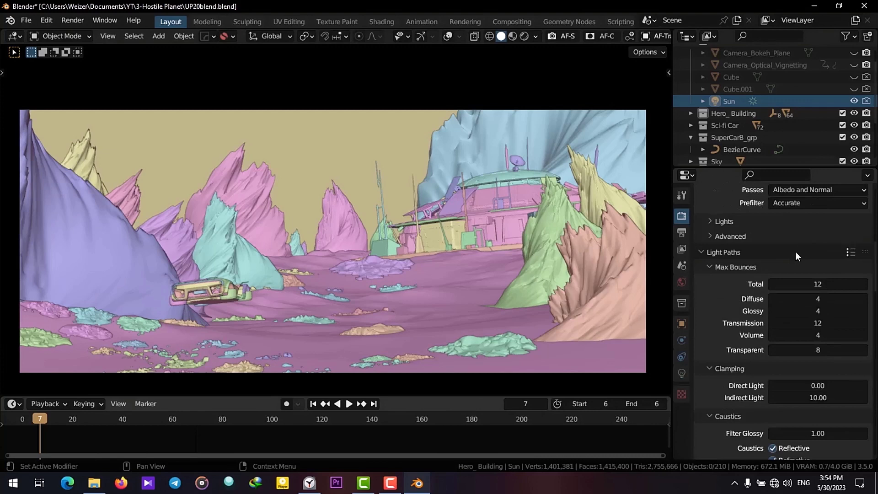
{"action": "scroll", "coordinate": [797, 260], "scroll_direction": "up", "scroll_amount": 3}
{"action": "scroll", "coordinate": [815, 256], "scroll_direction": "up", "scroll_amount": 1}
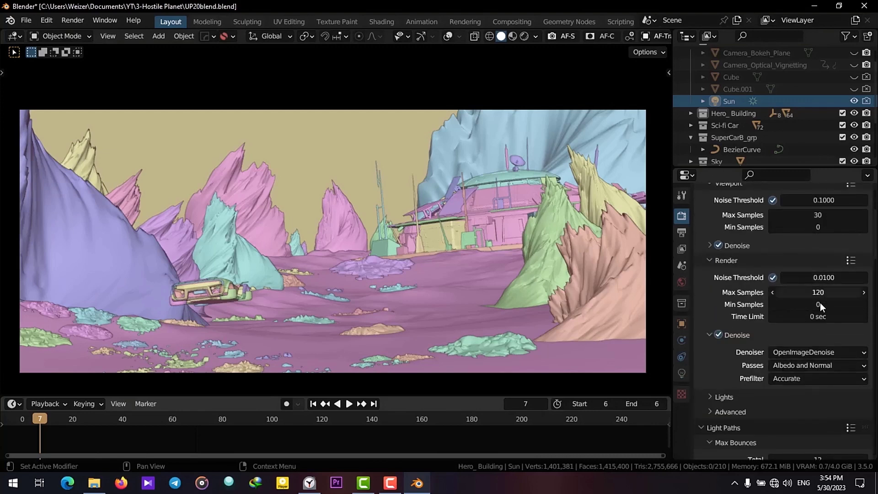
{"action": "scroll", "coordinate": [820, 306], "scroll_direction": "down", "scroll_amount": 2}
{"action": "scroll", "coordinate": [793, 334], "scroll_direction": "down", "scroll_amount": 3}
{"action": "scroll", "coordinate": [725, 309], "scroll_direction": "down", "scroll_amount": 3}
{"action": "scroll", "coordinate": [790, 308], "scroll_direction": "down", "scroll_amount": 5}
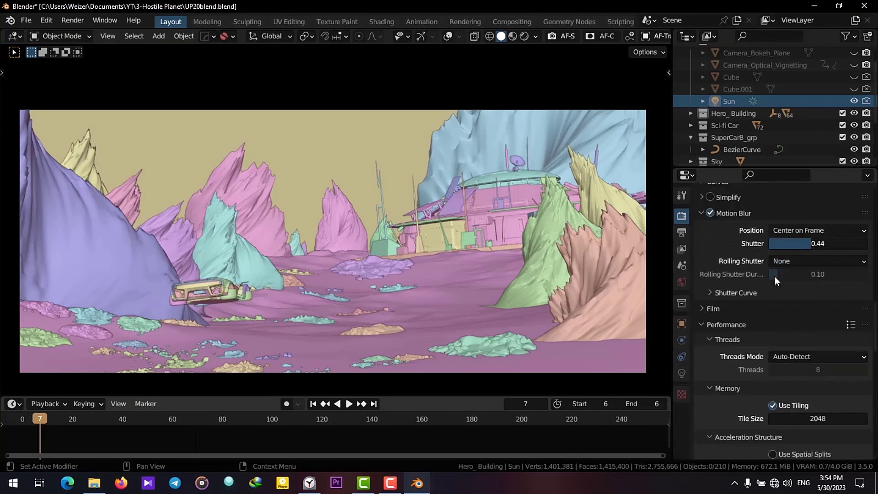
{"action": "scroll", "coordinate": [758, 276], "scroll_direction": "down", "scroll_amount": 8}
{"action": "scroll", "coordinate": [758, 276], "scroll_direction": "down", "scroll_amount": 5}
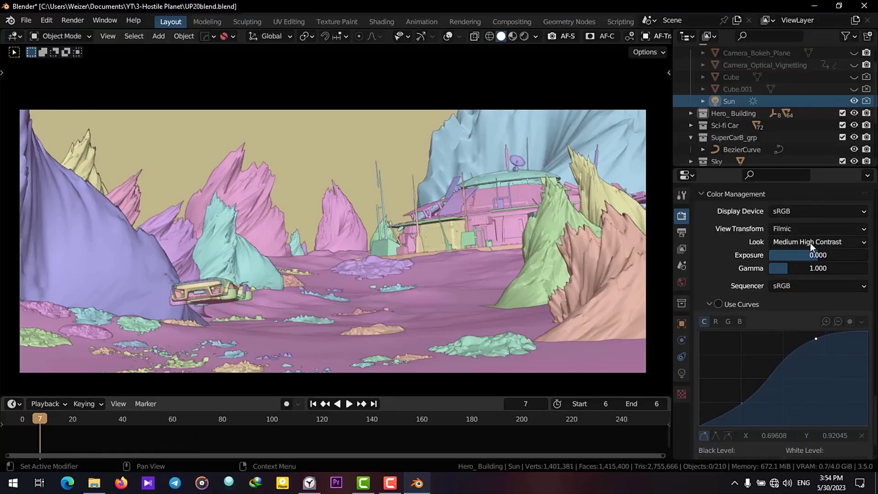